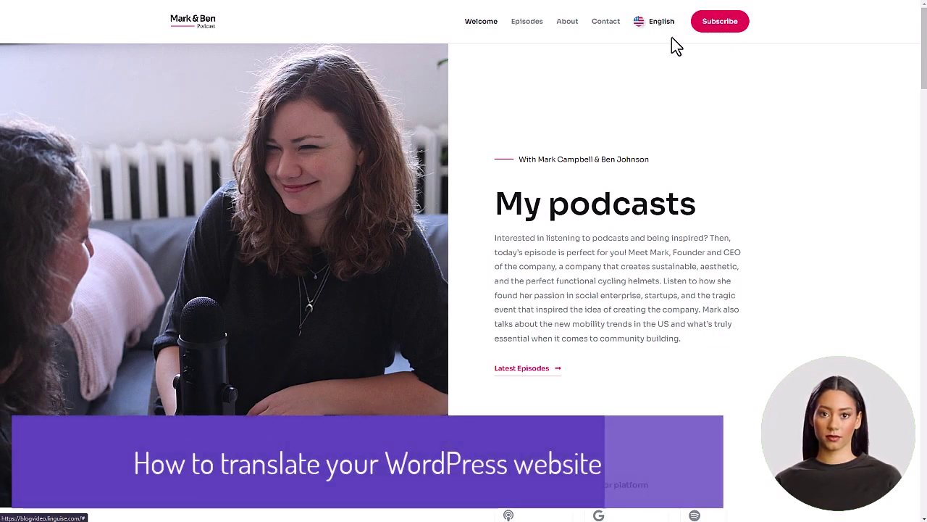
Switch the site language to German, then to French
{"action": "scroll", "coordinate": [680, 48], "scroll_direction": "down", "scroll_amount": 5}
{"action": "scroll", "coordinate": [680, 48], "scroll_direction": "up", "scroll_amount": 5}
{"action": "left_click", "coordinate": [665, 24]}
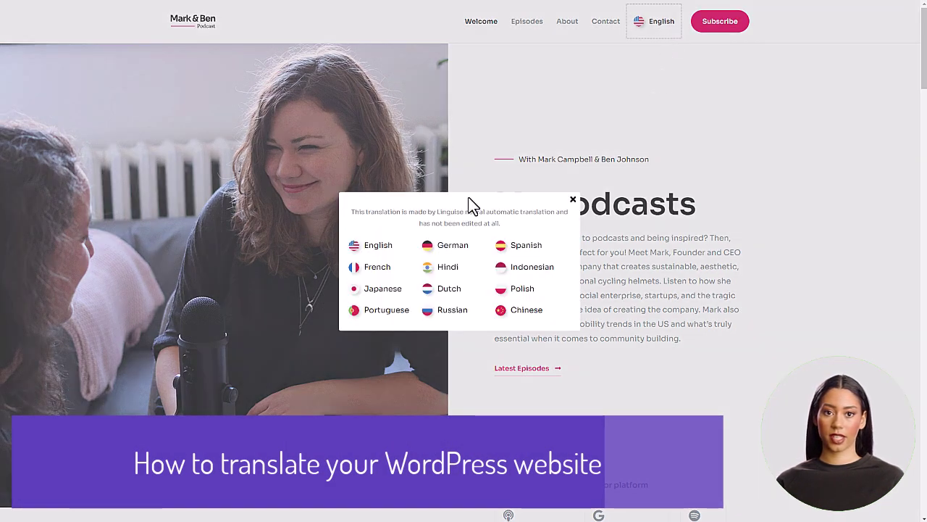
{"action": "left_click", "coordinate": [451, 250]}
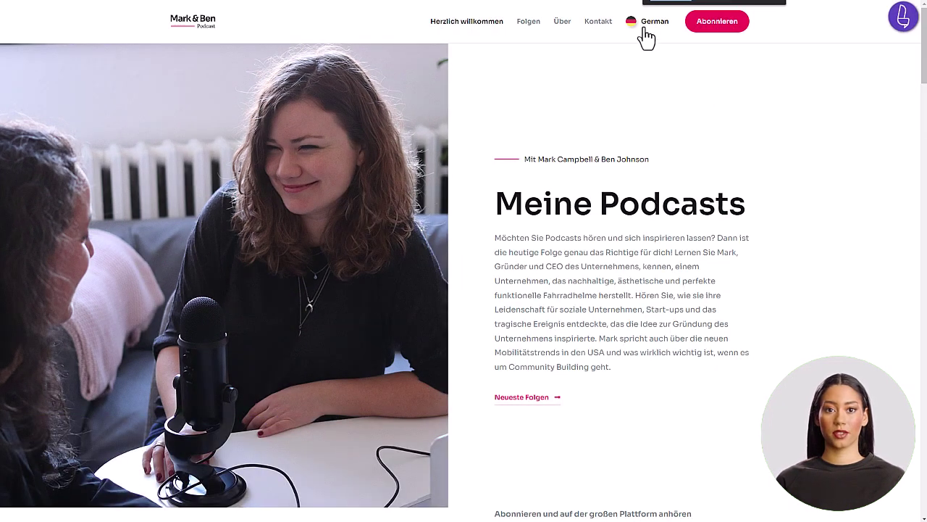
{"action": "left_click", "coordinate": [645, 29]}
{"action": "left_click", "coordinate": [375, 268]}
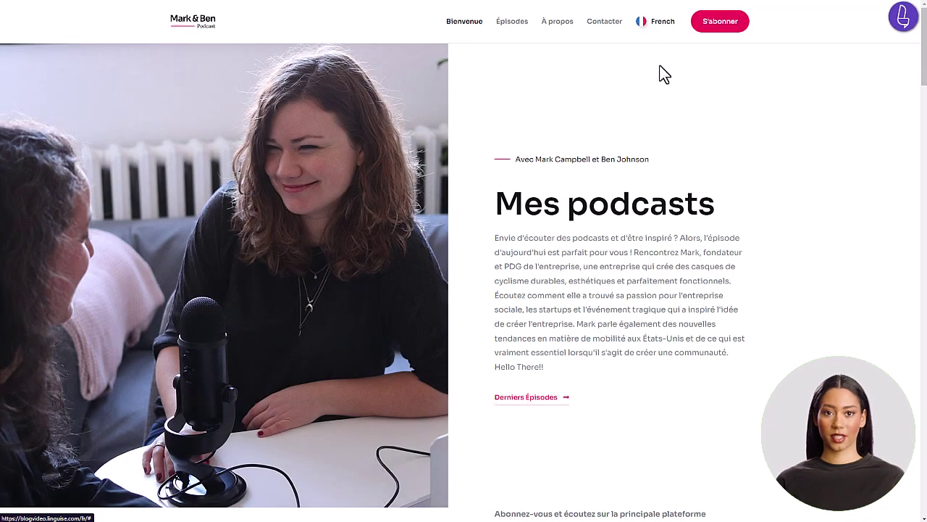
Browse the French Livres listing and the Livre 1 page, then open the Contacter page
{"action": "scroll", "coordinate": [543, 295], "scroll_direction": "down", "scroll_amount": 10}
{"action": "scroll", "coordinate": [543, 296], "scroll_direction": "down", "scroll_amount": 6}
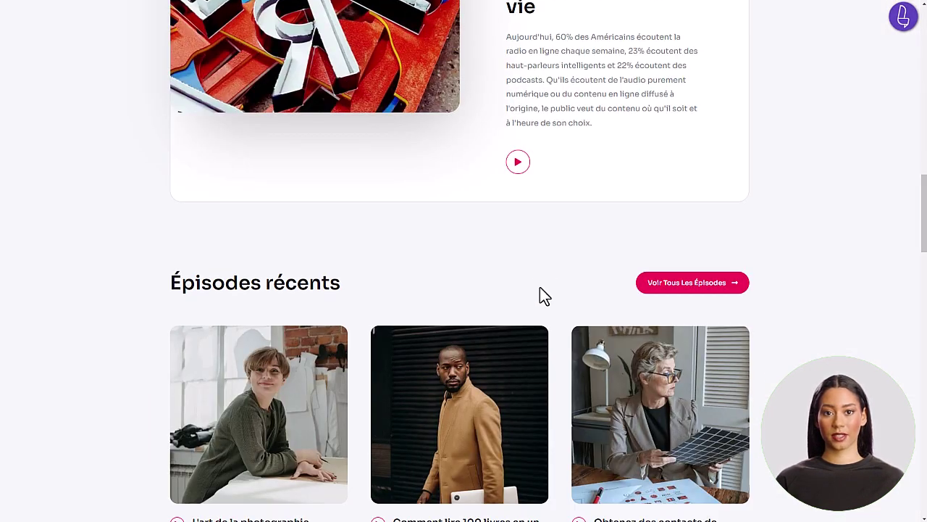
{"action": "scroll", "coordinate": [539, 295], "scroll_direction": "down", "scroll_amount": 15}
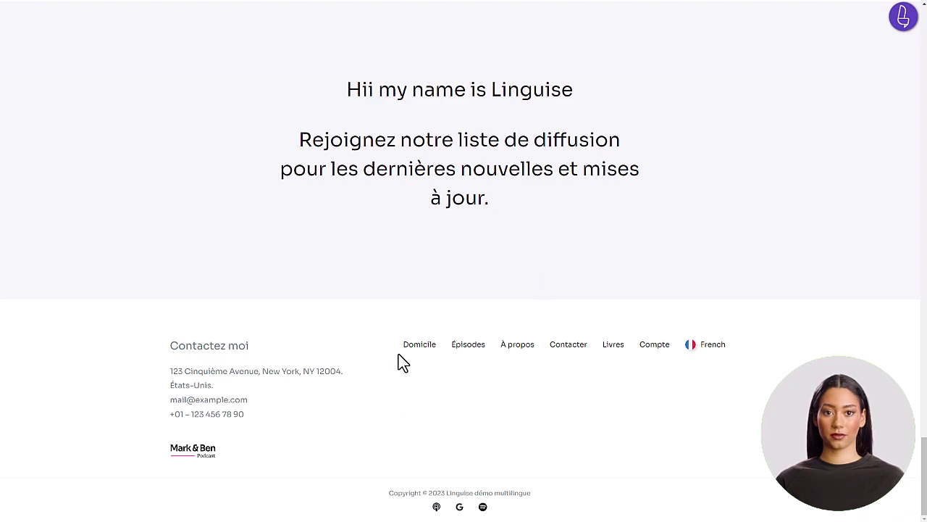
{"action": "left_click", "coordinate": [613, 346]}
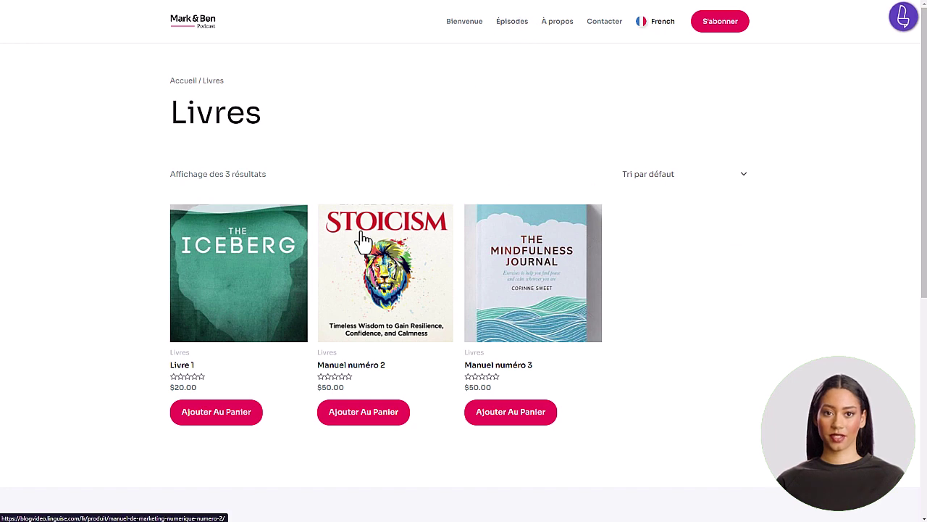
{"action": "left_click", "coordinate": [225, 289]}
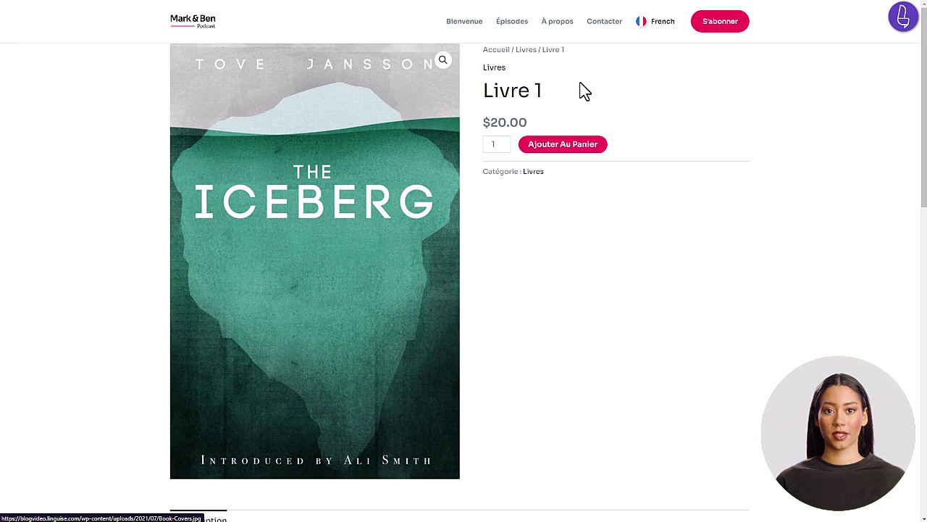
{"action": "left_click", "coordinate": [599, 29]}
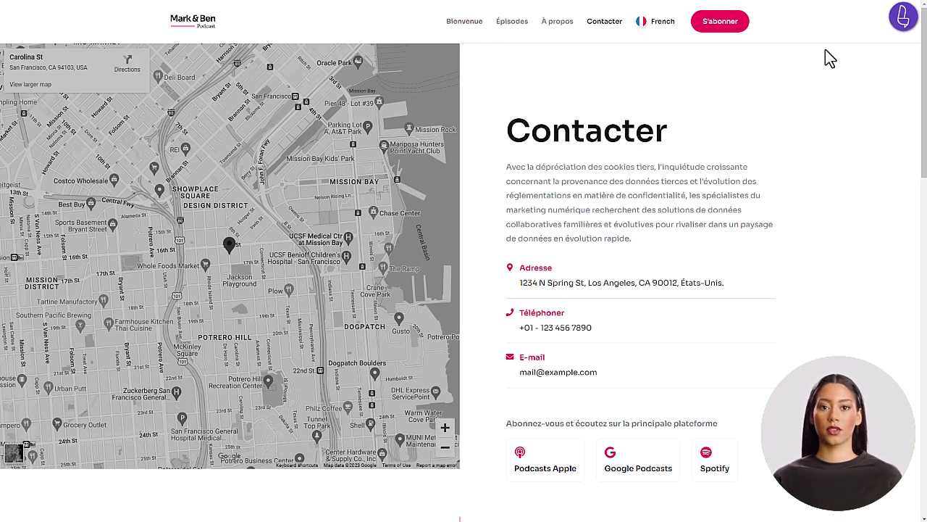
In Edition mode, save the Contacter heading's French translation unchanged
{"action": "left_click", "coordinate": [826, 17]}
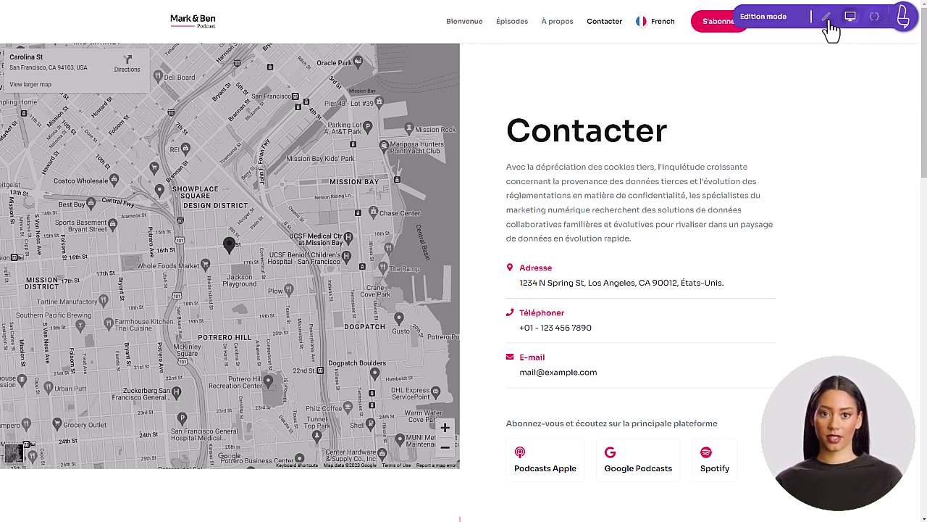
{"action": "left_click", "coordinate": [655, 139]}
{"action": "triple_click", "coordinate": [113, 161]}
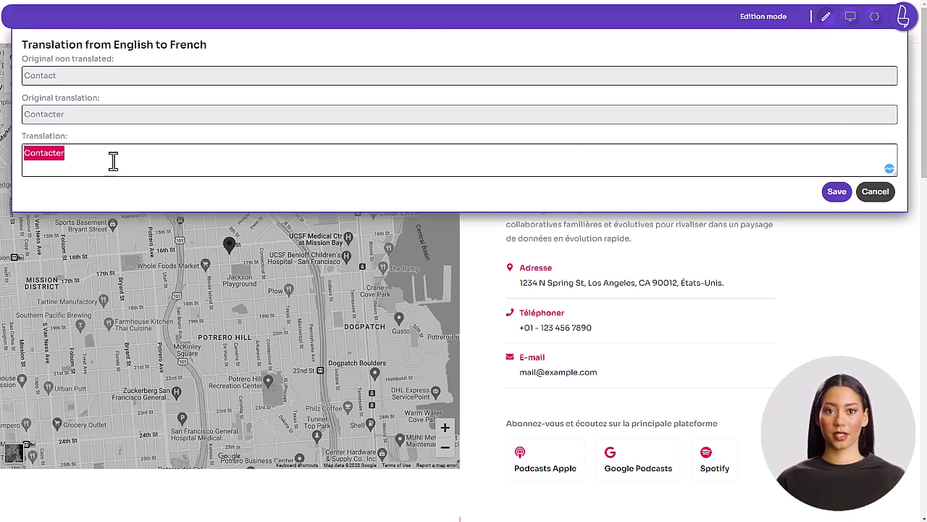
{"action": "left_click", "coordinate": [837, 193]}
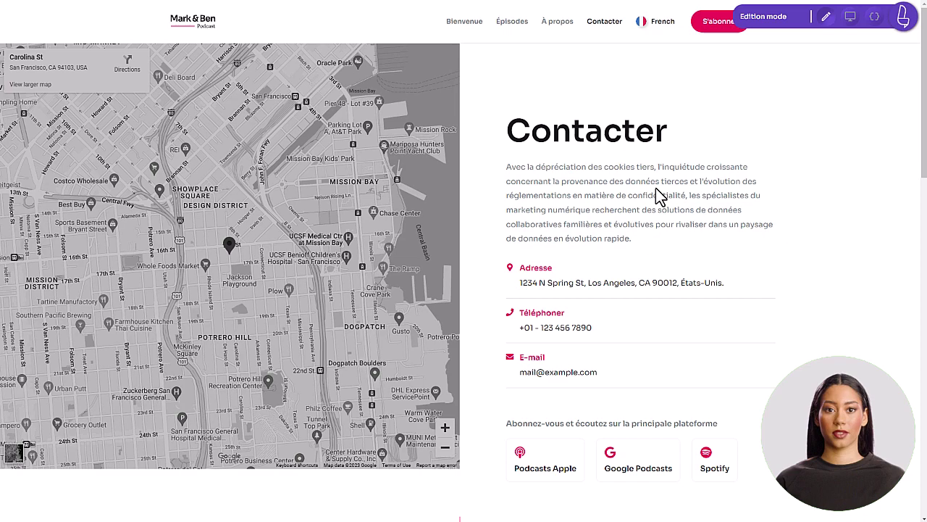
{"action": "scroll", "coordinate": [666, 192], "scroll_direction": "down", "scroll_amount": 5}
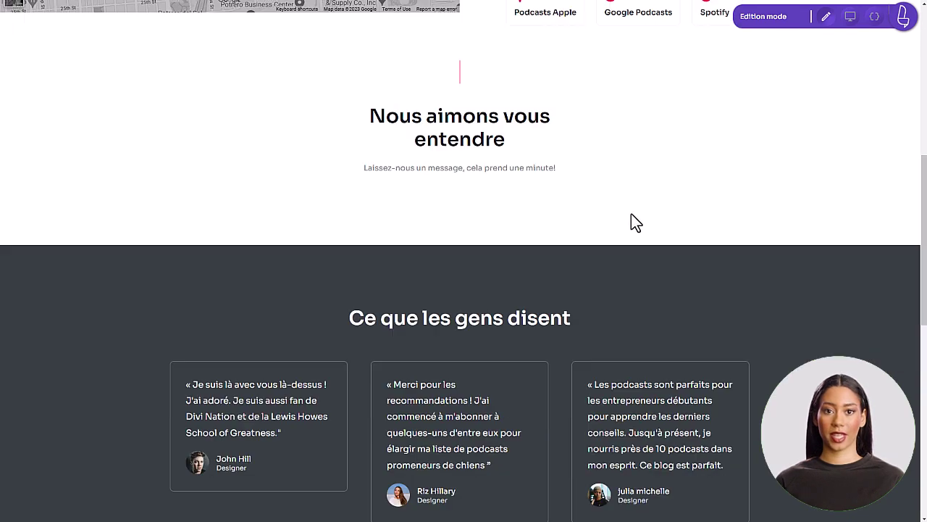
{"action": "scroll", "coordinate": [631, 219], "scroll_direction": "down", "scroll_amount": 2}
{"action": "scroll", "coordinate": [746, 138], "scroll_direction": "up", "scroll_amount": 8}
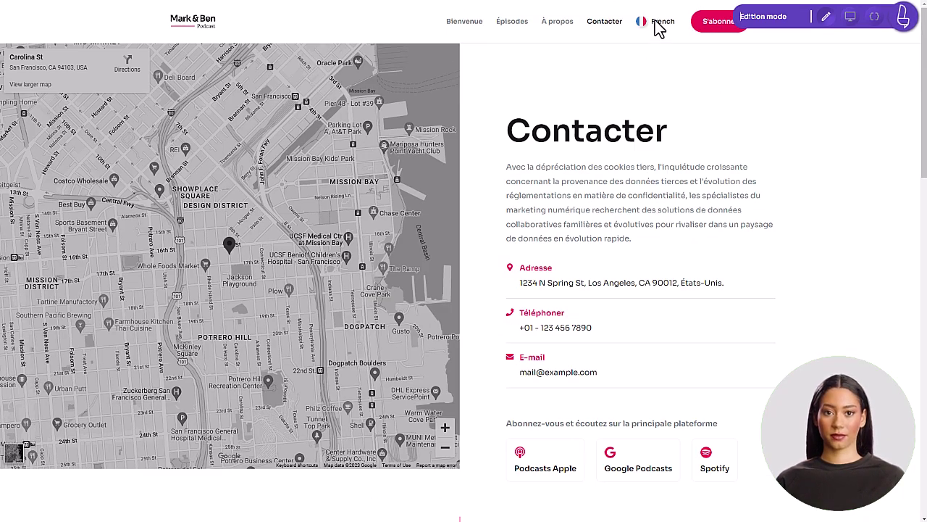
Return to Navigation mode and open the domain's Linguise settings page
{"action": "left_click", "coordinate": [851, 16]}
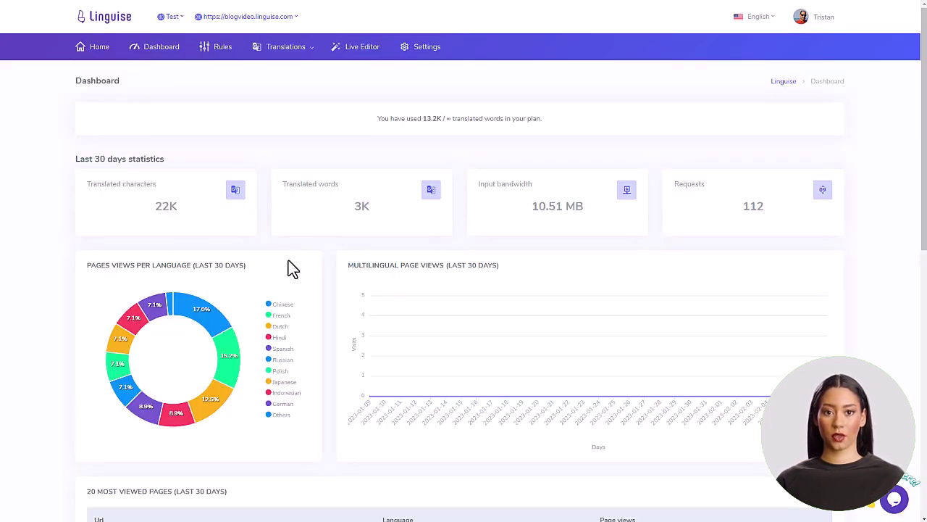
{"action": "scroll", "coordinate": [293, 258], "scroll_direction": "down", "scroll_amount": 8}
{"action": "scroll", "coordinate": [294, 257], "scroll_direction": "up", "scroll_amount": 10}
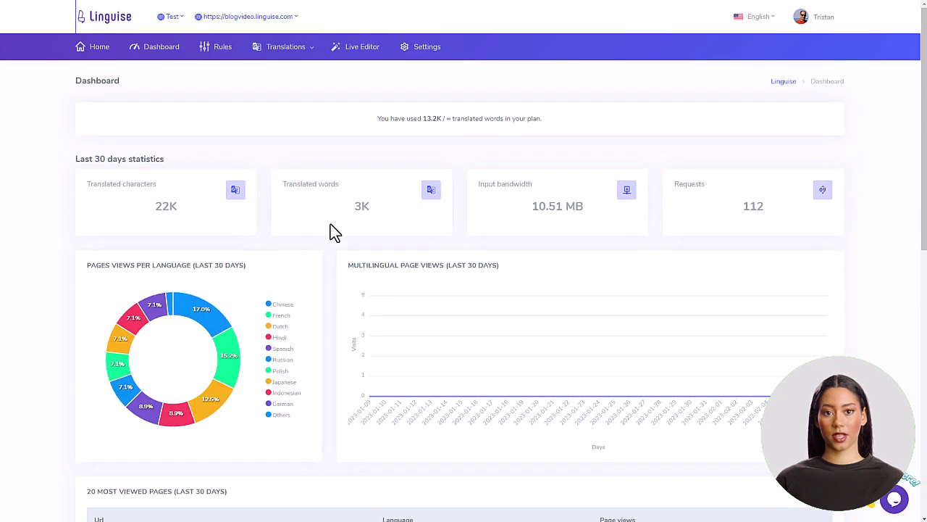
{"action": "left_click", "coordinate": [427, 50]}
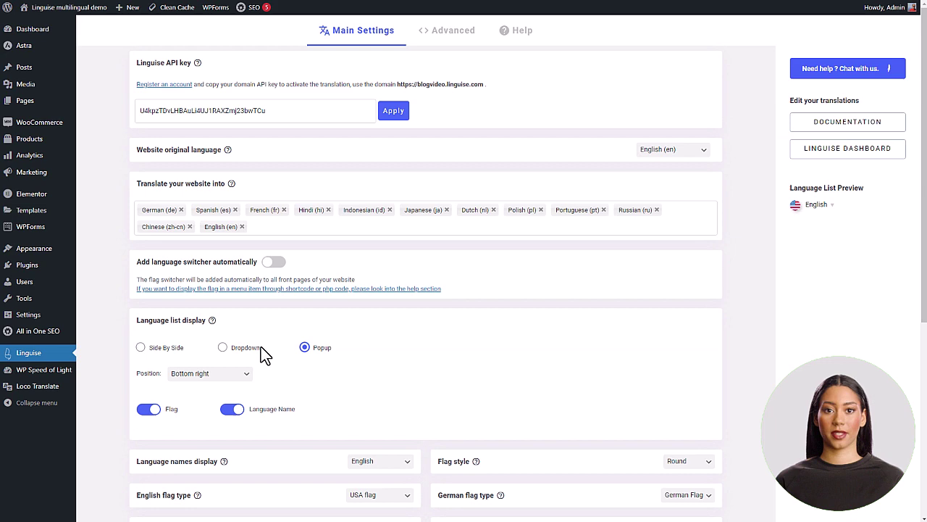
Try the Dropdown and Side By Side layouts, keep Popup and preview it, then view Advanced and Help
{"action": "left_click", "coordinate": [242, 350]}
{"action": "left_click", "coordinate": [163, 348]}
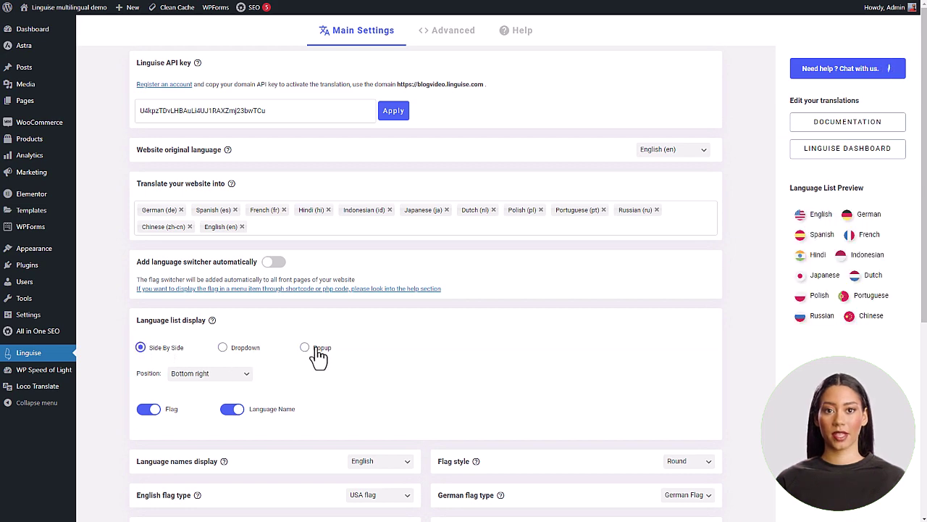
{"action": "left_click", "coordinate": [318, 349]}
{"action": "left_click", "coordinate": [808, 211]}
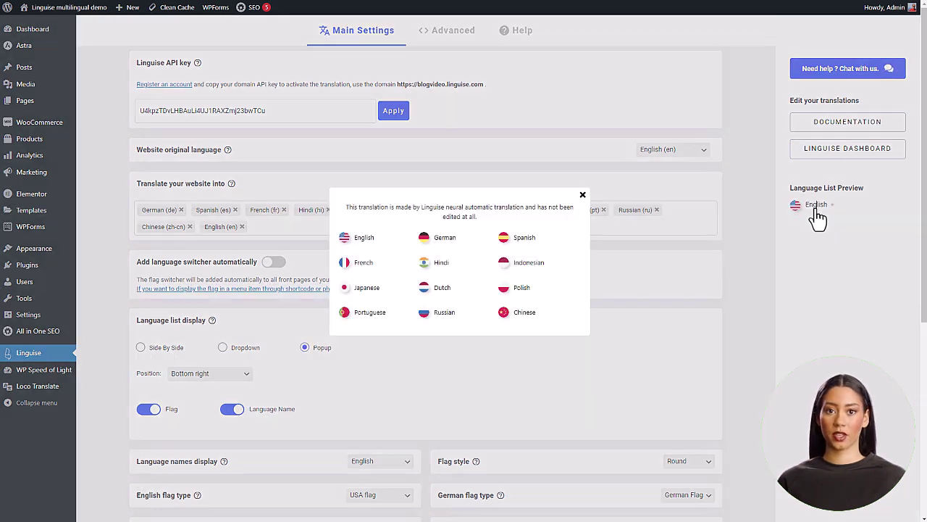
{"action": "left_click", "coordinate": [681, 297]}
{"action": "left_click", "coordinate": [448, 42]}
{"action": "left_click", "coordinate": [513, 38]}
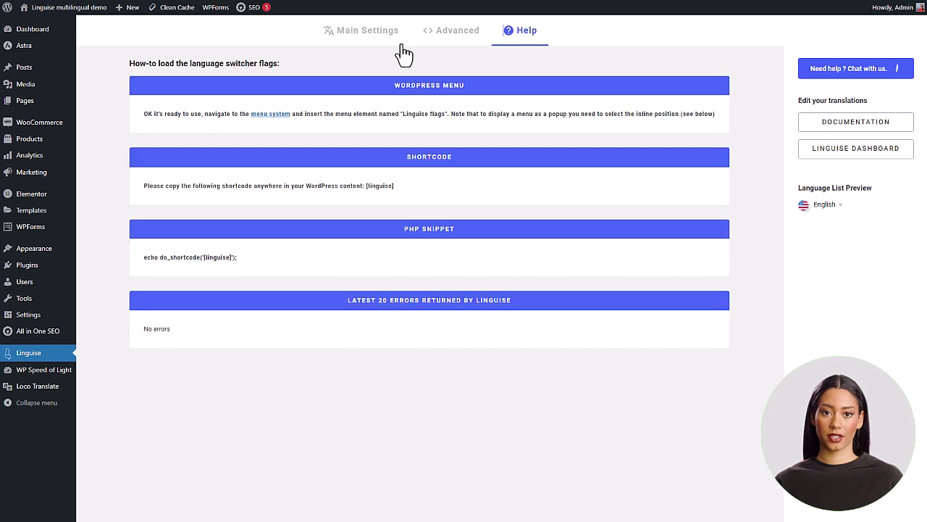
Return to Main Settings, then turn on Edition mode and scroll through the French Contacter page
{"action": "left_click", "coordinate": [370, 35]}
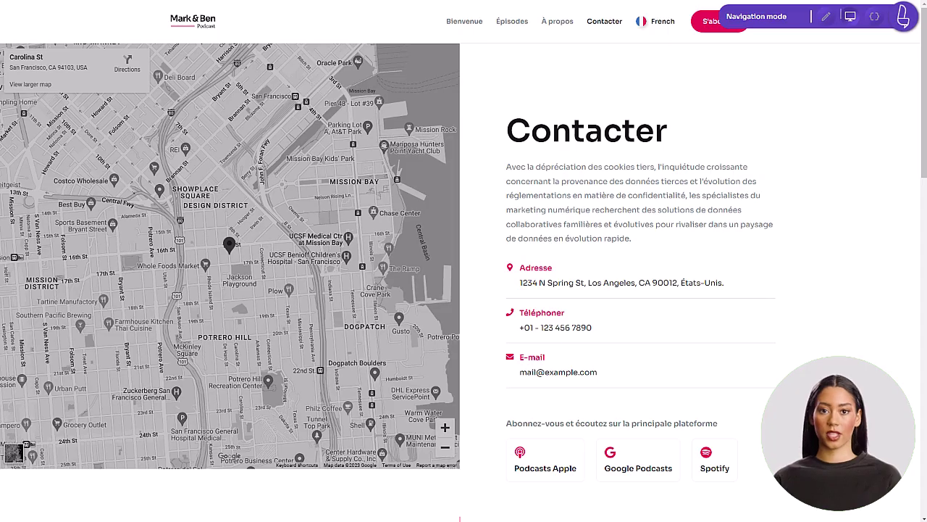
{"action": "left_click", "coordinate": [824, 19]}
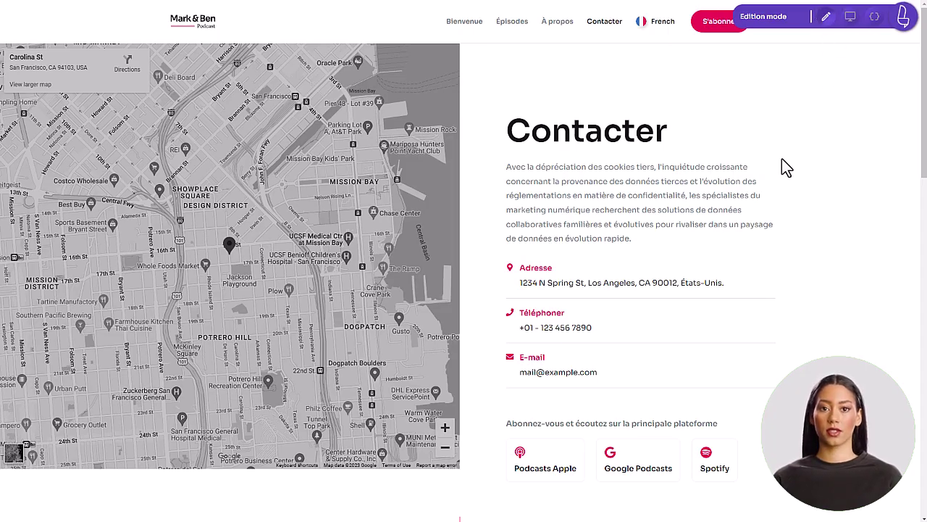
{"action": "scroll", "coordinate": [781, 158], "scroll_direction": "down", "scroll_amount": 10}
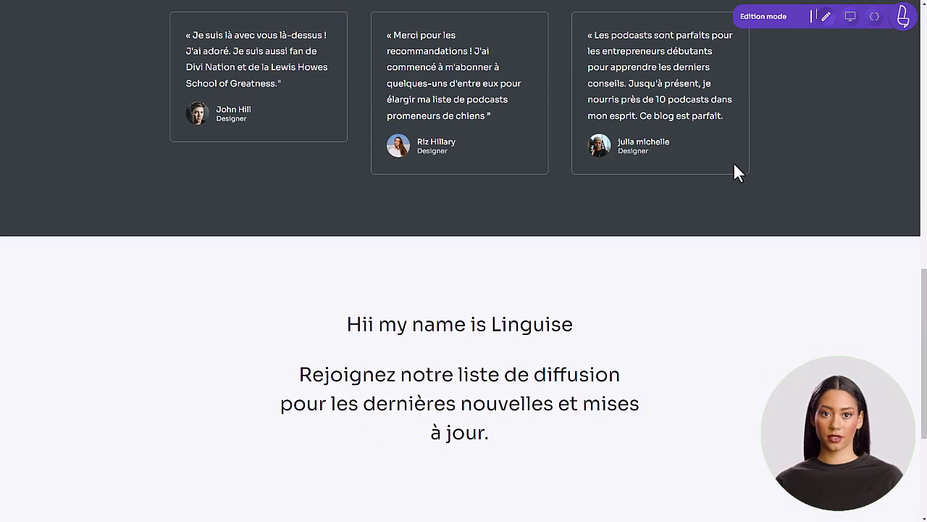
{"action": "scroll", "coordinate": [734, 165], "scroll_direction": "down", "scroll_amount": 2}
{"action": "scroll", "coordinate": [733, 171], "scroll_direction": "up", "scroll_amount": 15}
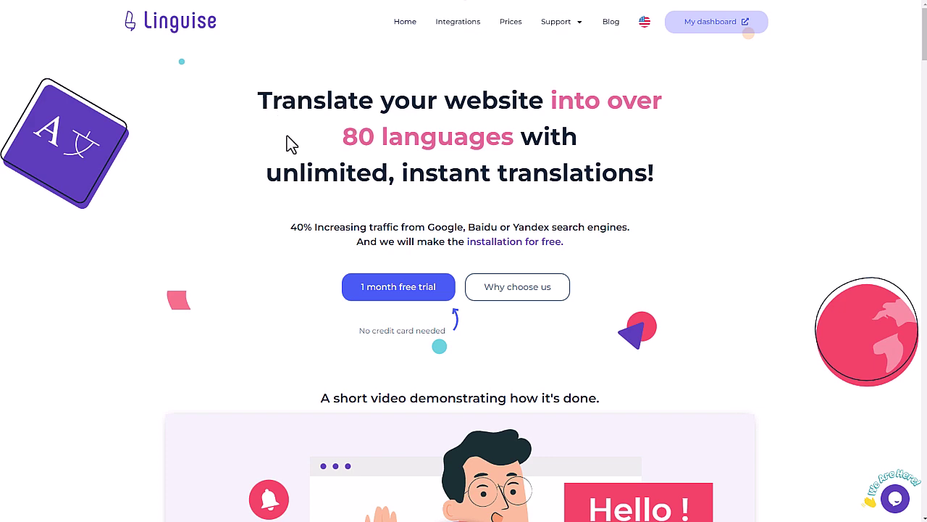
Review the Linguise monthly plan prices, then start registering a new account
{"action": "scroll", "coordinate": [679, 325], "scroll_direction": "down", "scroll_amount": 6}
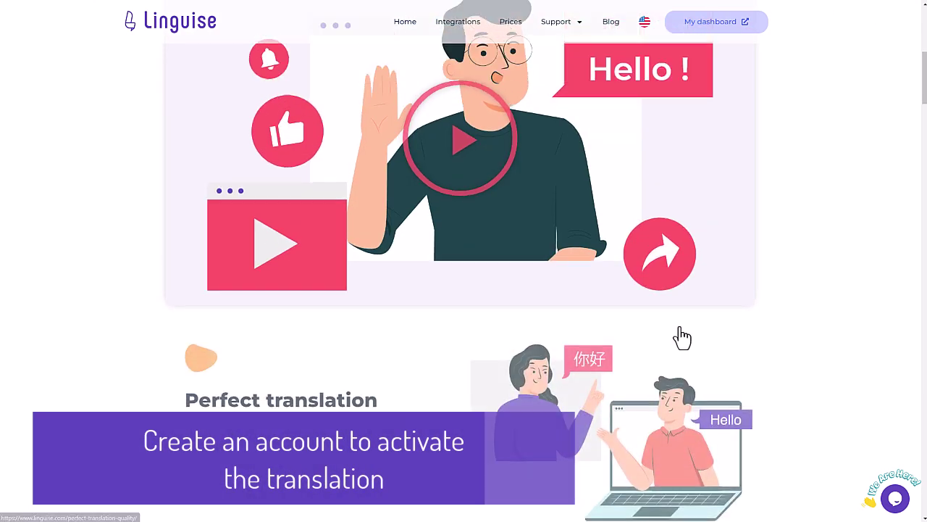
{"action": "scroll", "coordinate": [686, 350], "scroll_direction": "up", "scroll_amount": 6}
{"action": "scroll", "coordinate": [686, 351], "scroll_direction": "down", "scroll_amount": 2}
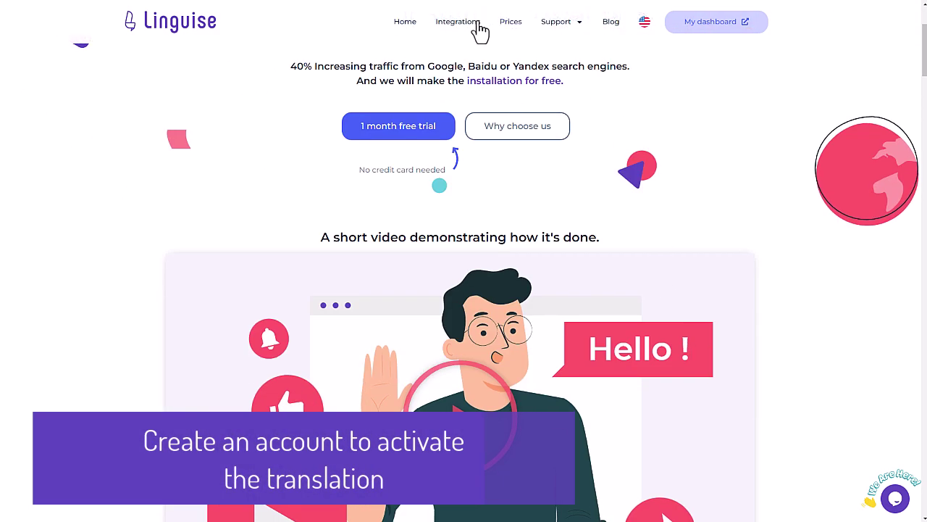
{"action": "left_click", "coordinate": [511, 24]}
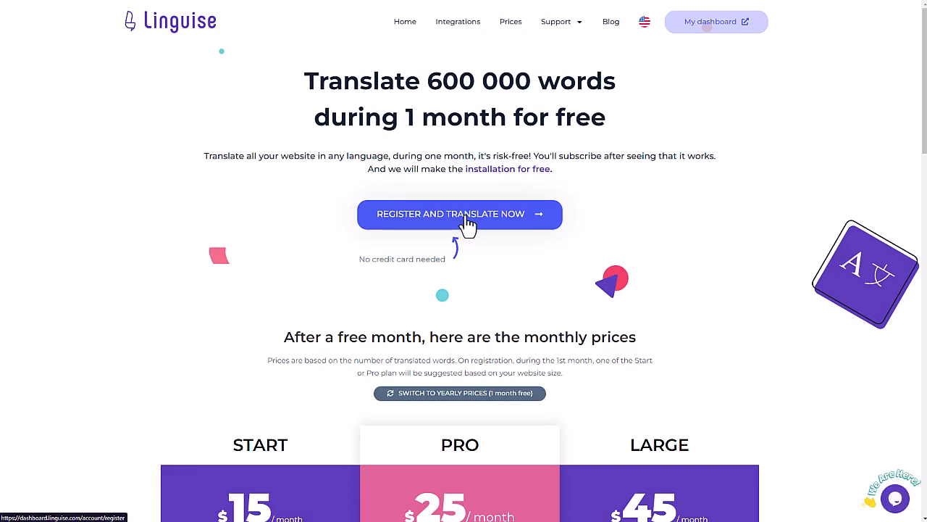
{"action": "scroll", "coordinate": [655, 262], "scroll_direction": "down", "scroll_amount": 6}
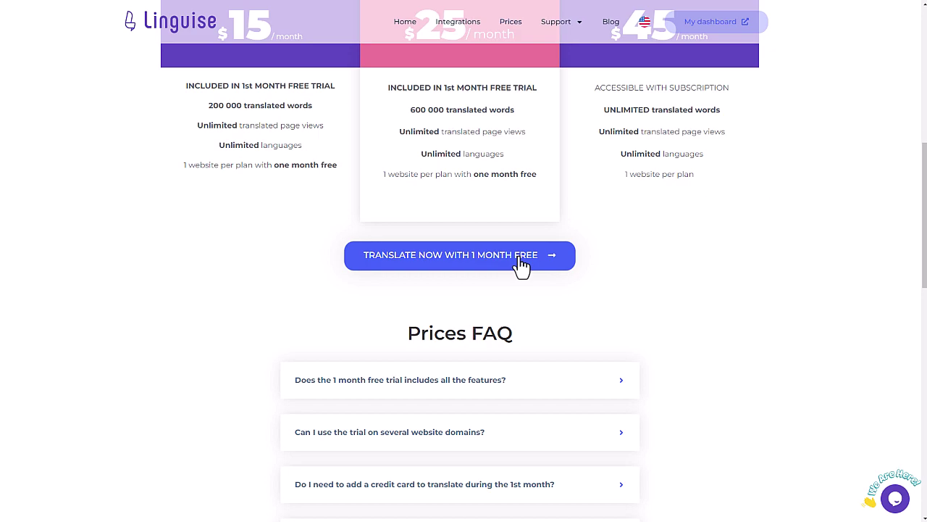
{"action": "scroll", "coordinate": [550, 282], "scroll_direction": "up", "scroll_amount": 6}
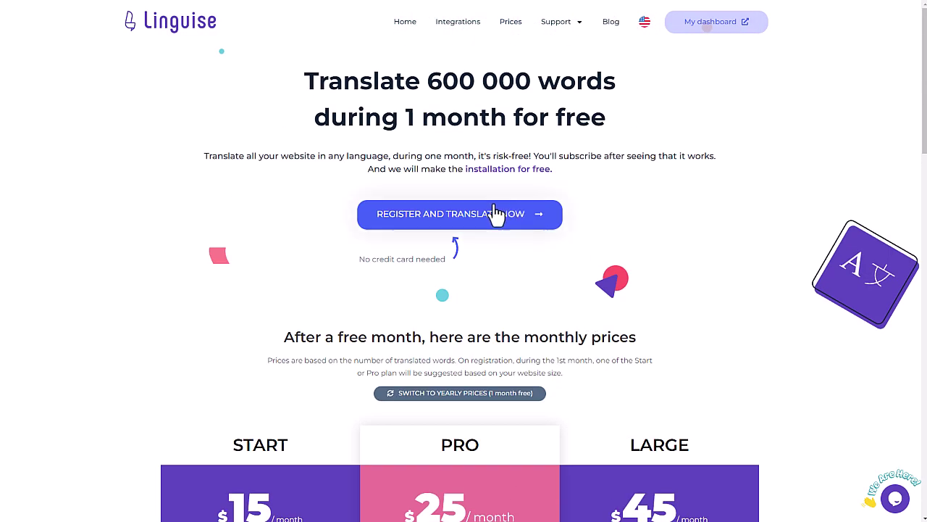
{"action": "left_click", "coordinate": [464, 215]}
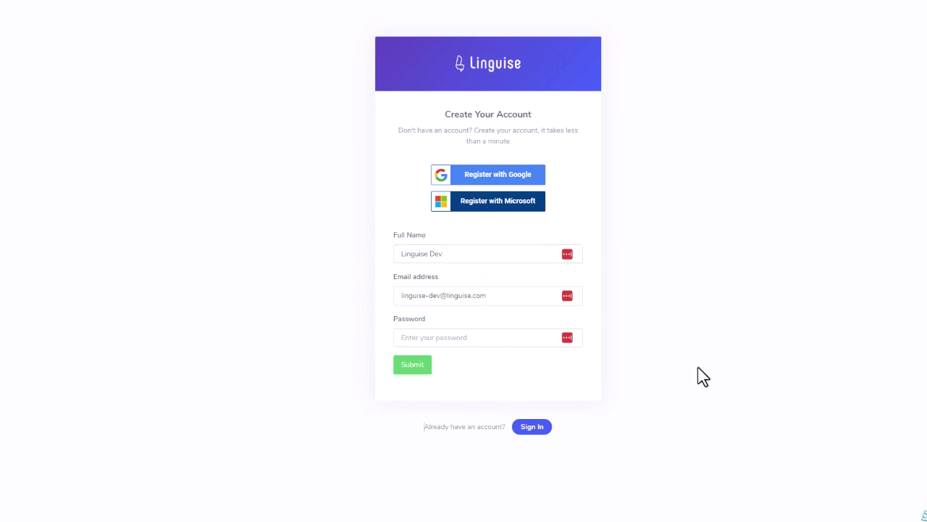
Sign in to the Linguise dashboard with the saved demo account credentials
{"action": "left_click", "coordinate": [533, 427]}
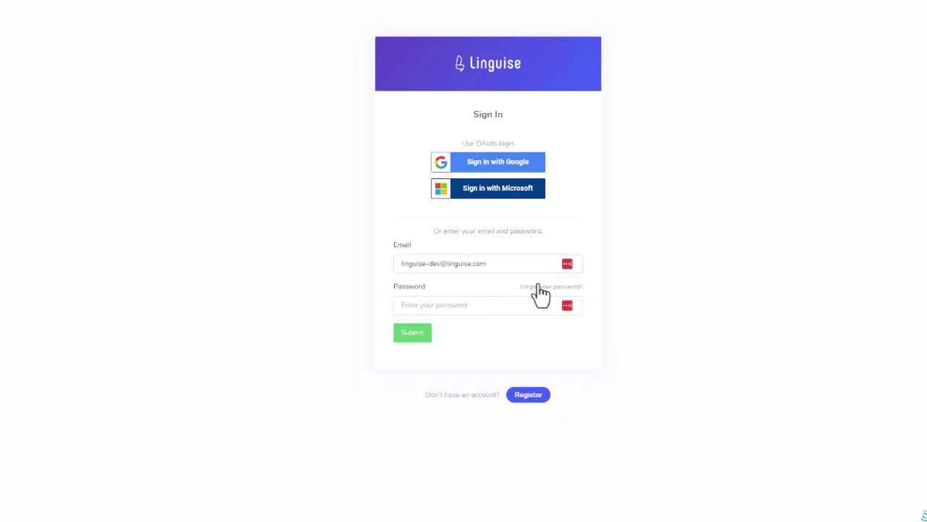
{"action": "left_click", "coordinate": [511, 265]}
{"action": "left_click", "coordinate": [622, 295]}
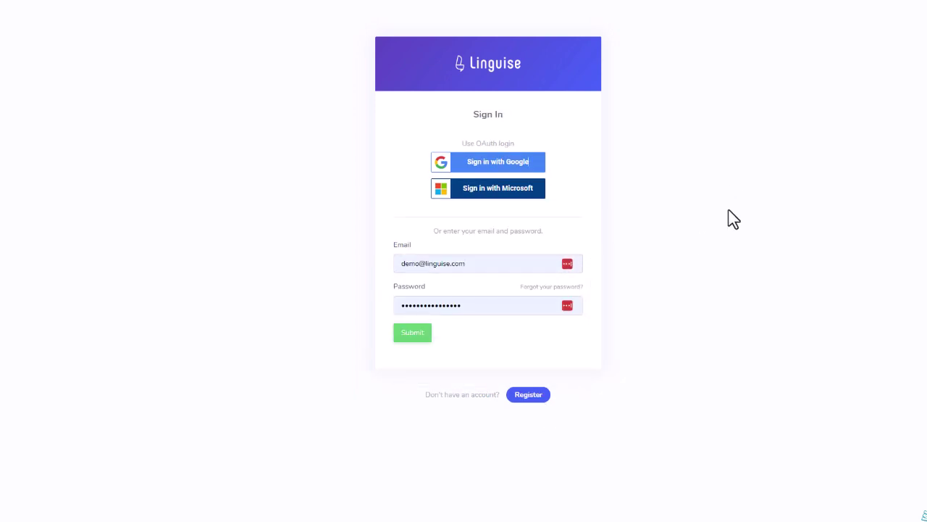
{"action": "left_click", "coordinate": [405, 338]}
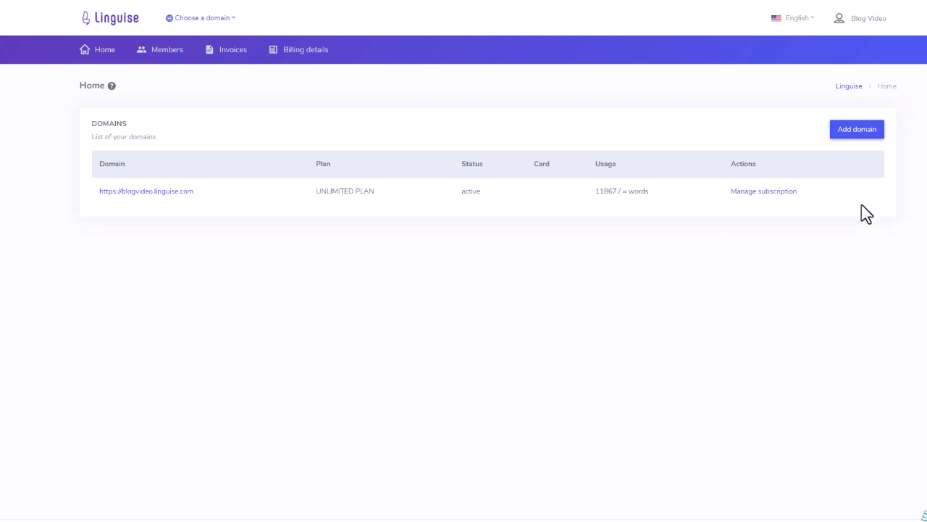
{"action": "left_click", "coordinate": [855, 130]}
{"action": "left_click", "coordinate": [286, 160]}
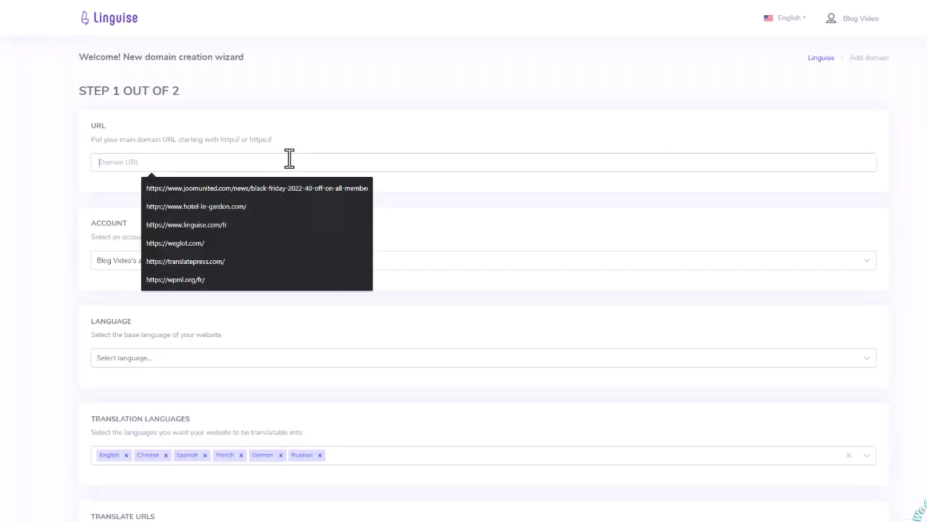
{"action": "type", "text": "https://blogvideo.linguise.com/"}
{"action": "key", "text": "ctrl+a"}
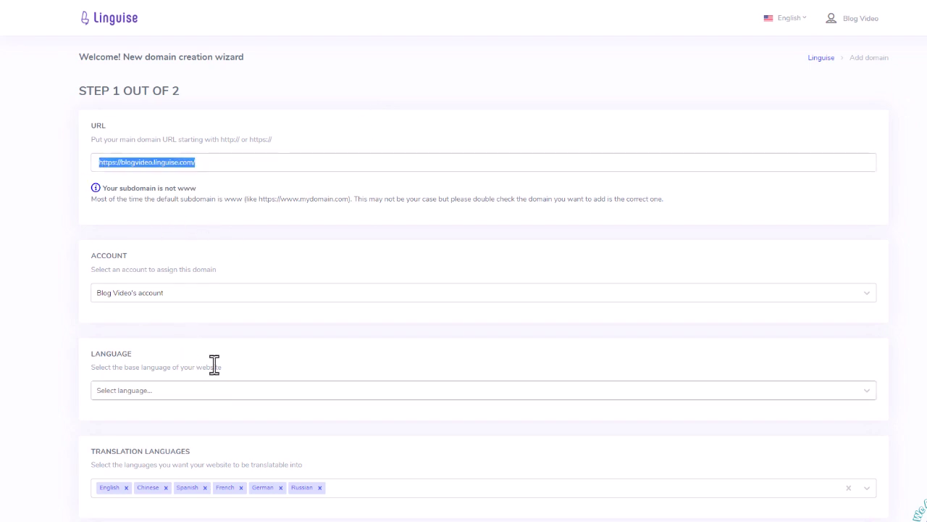
{"action": "scroll", "coordinate": [203, 348], "scroll_direction": "down", "scroll_amount": 3}
Set English as the base language, add Japanese as a translation language, and continue to step 2
{"action": "left_click", "coordinate": [225, 223]}
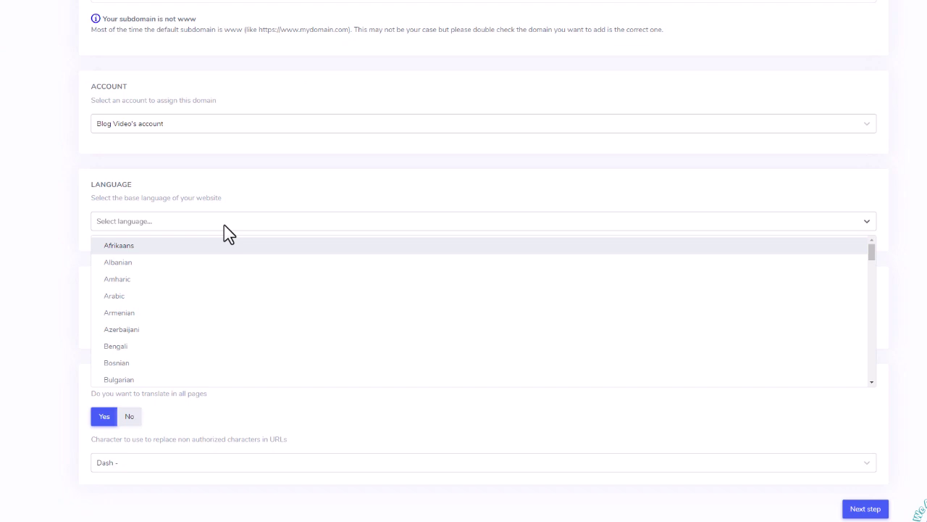
{"action": "type", "text": "eng"}
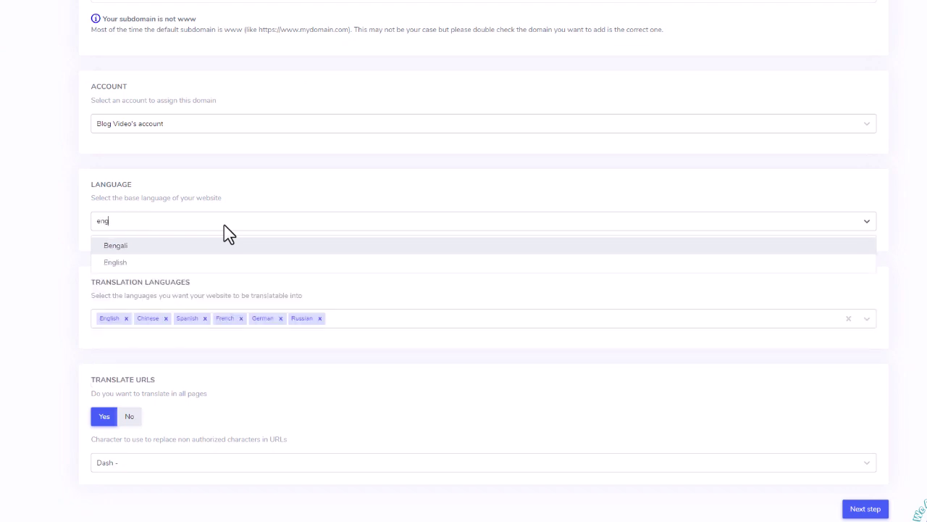
{"action": "key", "text": "Down"}
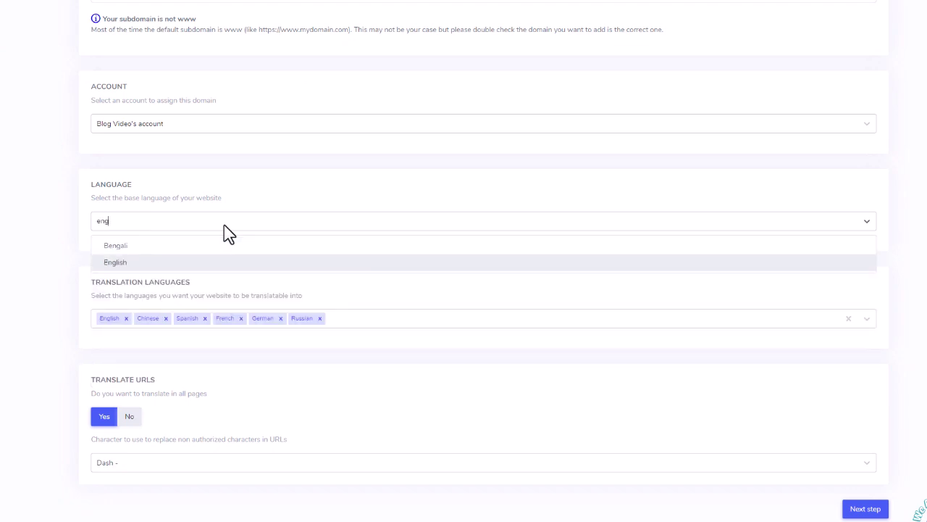
{"action": "key", "text": "Return"}
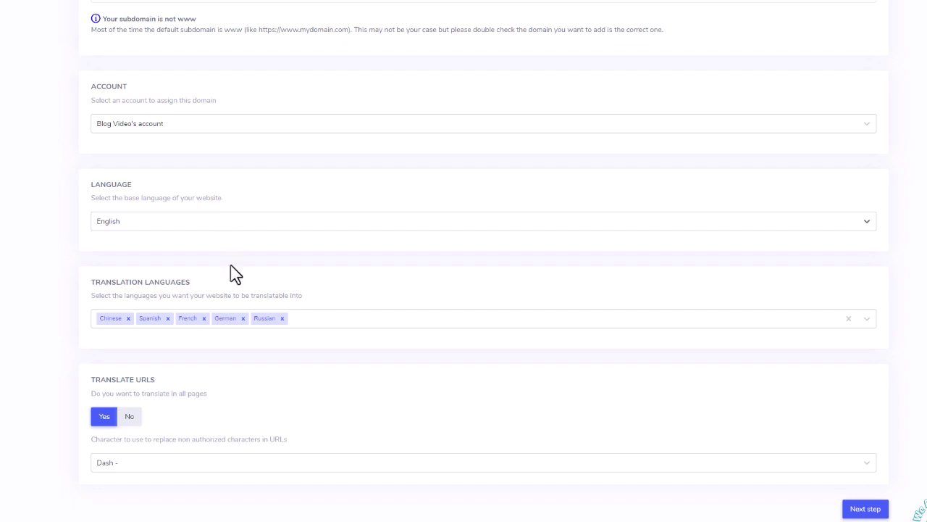
{"action": "left_click", "coordinate": [334, 321]}
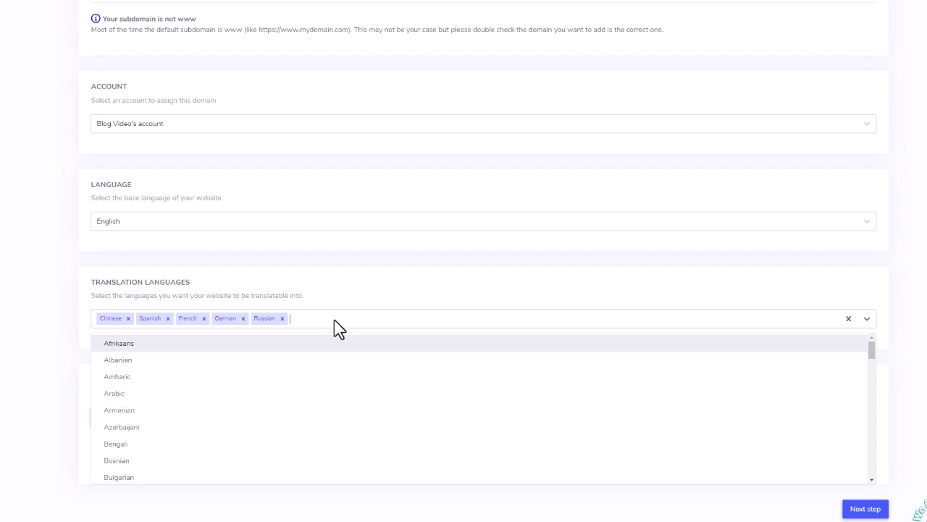
{"action": "type", "text": "japa"}
{"action": "key", "text": "Return"}
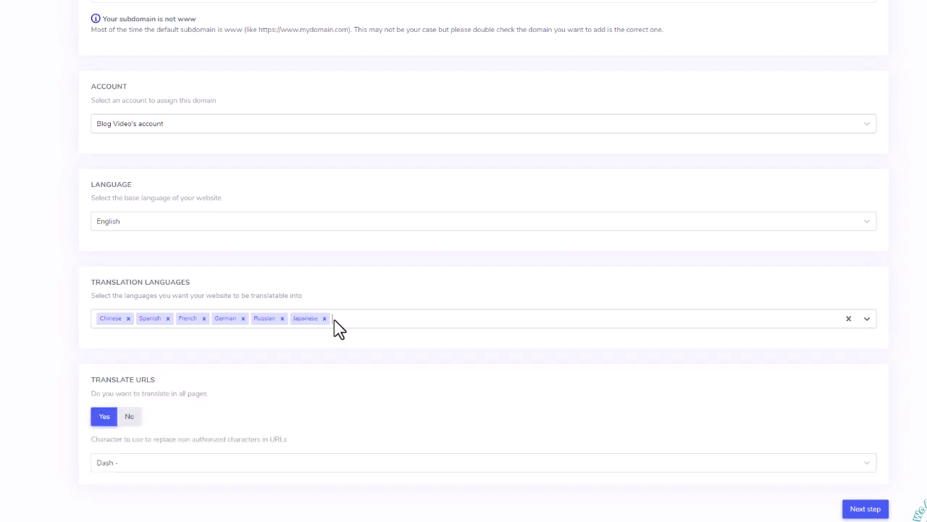
{"action": "left_click", "coordinate": [877, 514]}
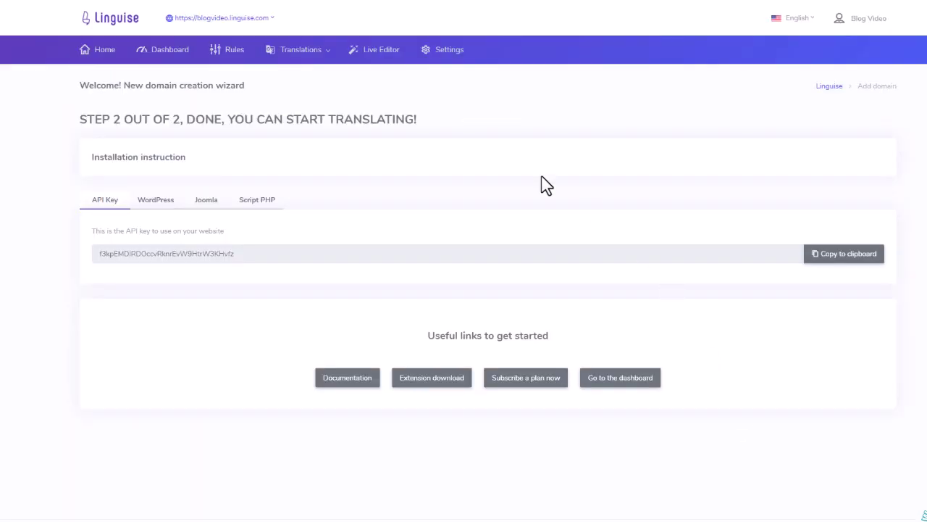
View the WordPress installation instructions, then go to the WordPress admin Plugins menu
{"action": "left_click", "coordinate": [164, 206]}
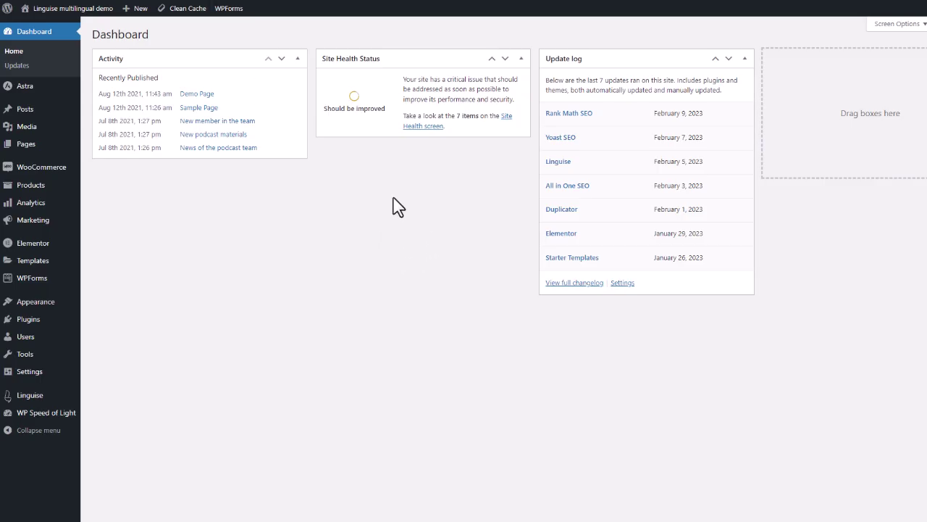
{"action": "mouse_move", "coordinate": [28, 322]}
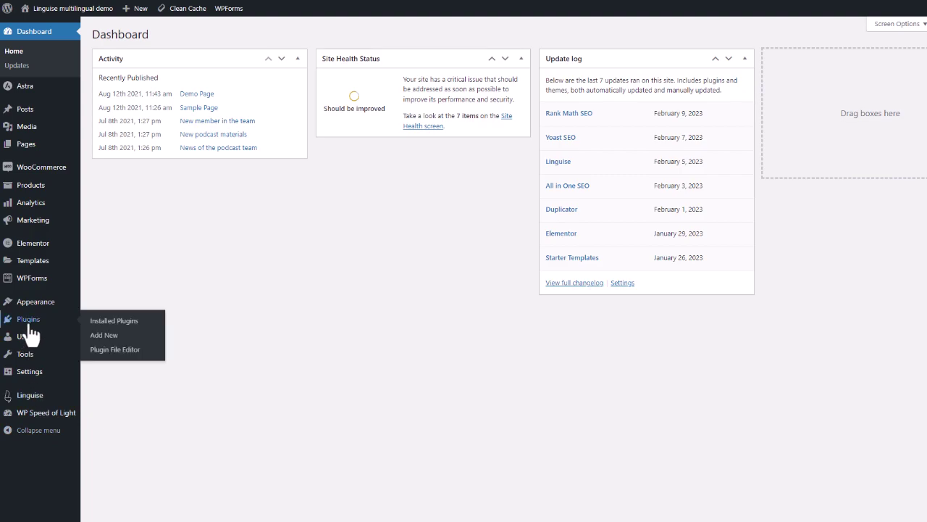
Search Add Plugins for 'linguise' to find the already-active Linguise plugin
{"action": "left_click", "coordinate": [105, 336]}
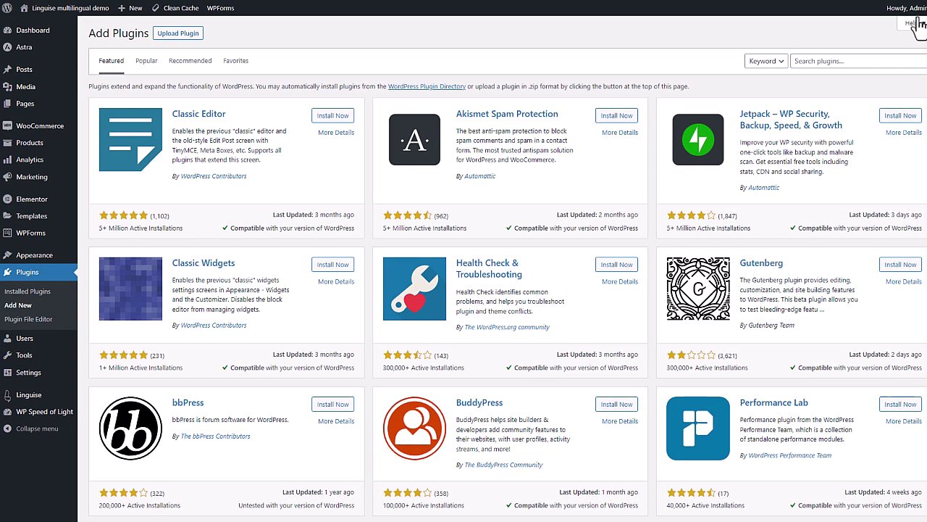
{"action": "left_click", "coordinate": [844, 64]}
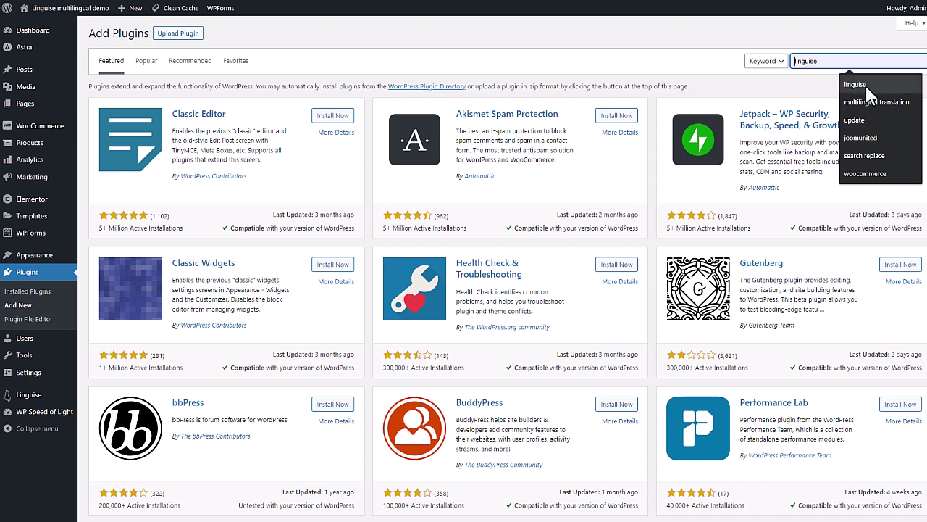
{"action": "left_click", "coordinate": [866, 85]}
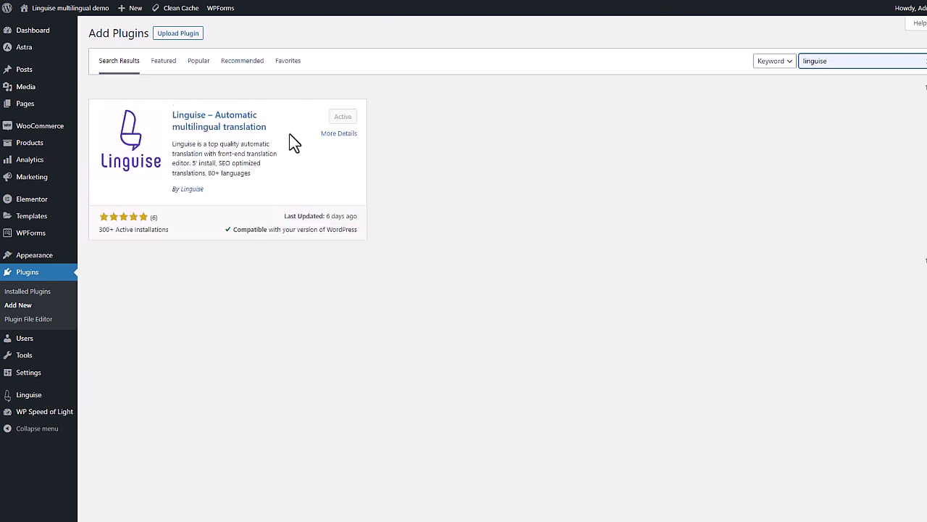
{"action": "left_click_drag", "start_coordinate": [275, 181], "coordinate": [176, 114]}
{"action": "left_click", "coordinate": [362, 105]}
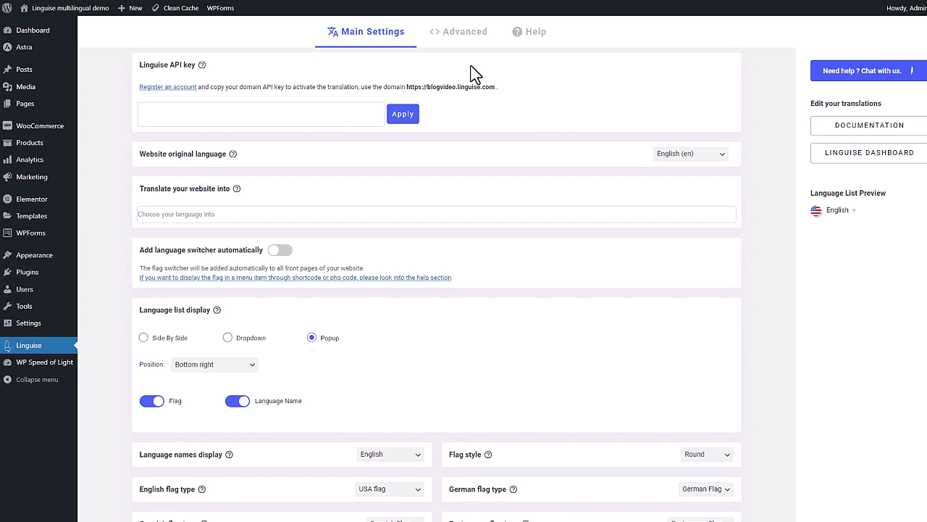
Paste and apply the domain API key, keeping English (en) as the original language
{"action": "left_click_drag", "start_coordinate": [178, 64], "coordinate": [205, 65]}
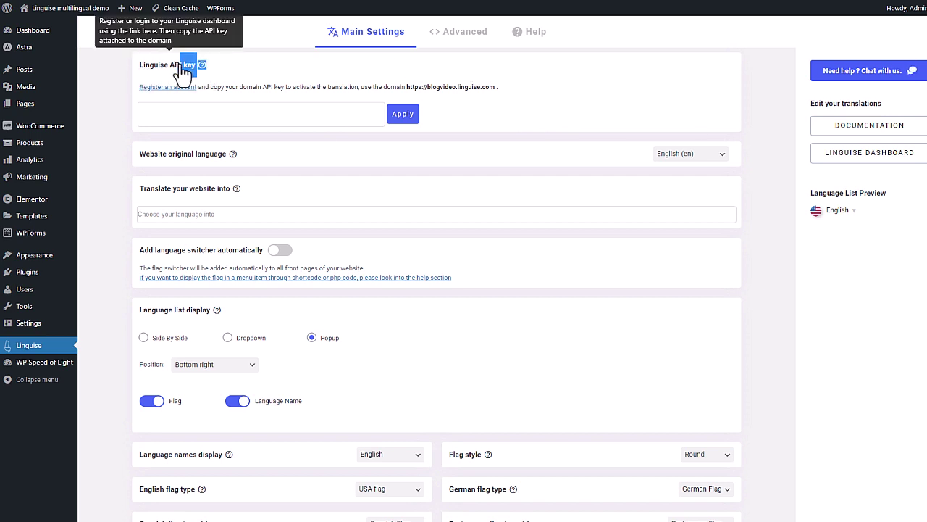
{"action": "left_click", "coordinate": [237, 122]}
{"action": "key", "text": "ctrl+v"}
{"action": "left_click", "coordinate": [499, 111]}
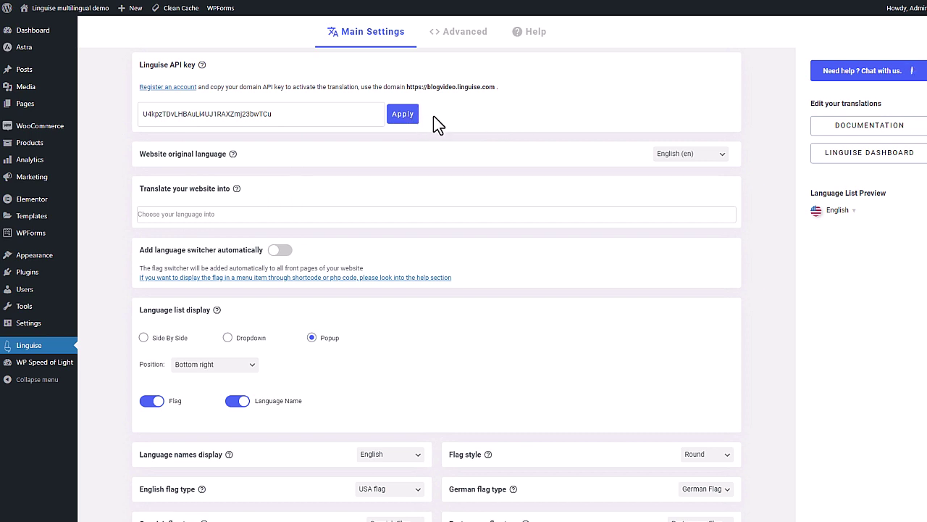
{"action": "left_click", "coordinate": [406, 119]}
{"action": "left_click", "coordinate": [408, 120]}
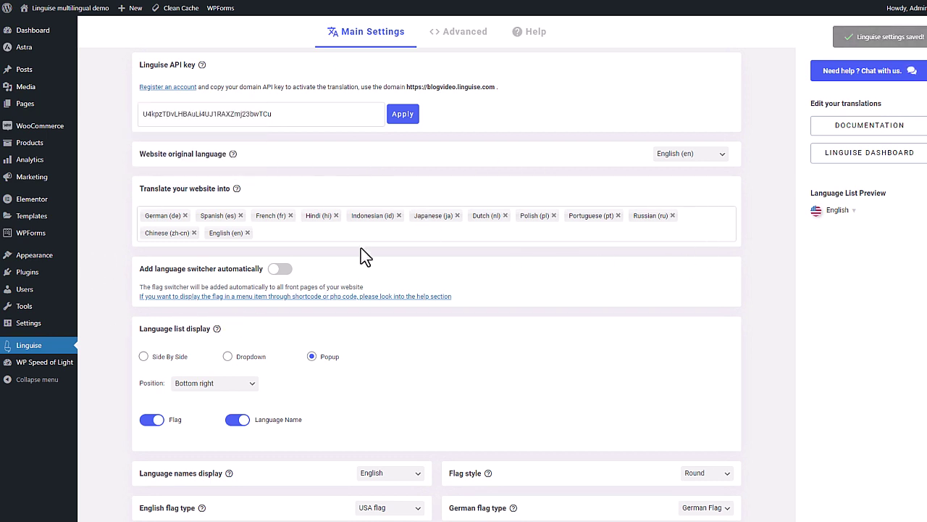
{"action": "left_click", "coordinate": [687, 155]}
{"action": "left_click", "coordinate": [697, 155]}
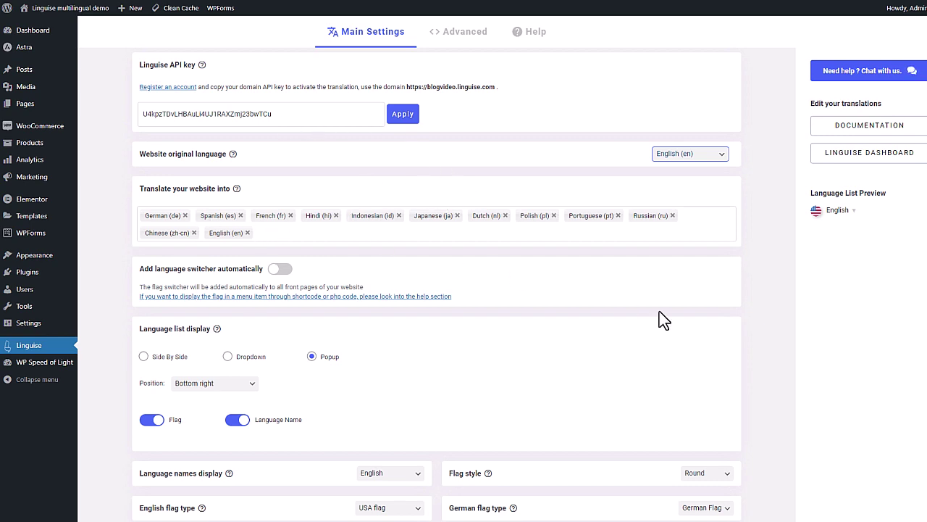
Toggle language names beside the flags off and on, leaving the names shown
{"action": "scroll", "coordinate": [645, 290], "scroll_direction": "down", "scroll_amount": 5}
{"action": "scroll", "coordinate": [631, 263], "scroll_direction": "up", "scroll_amount": 5}
{"action": "scroll", "coordinate": [328, 448], "scroll_direction": "down", "scroll_amount": 2}
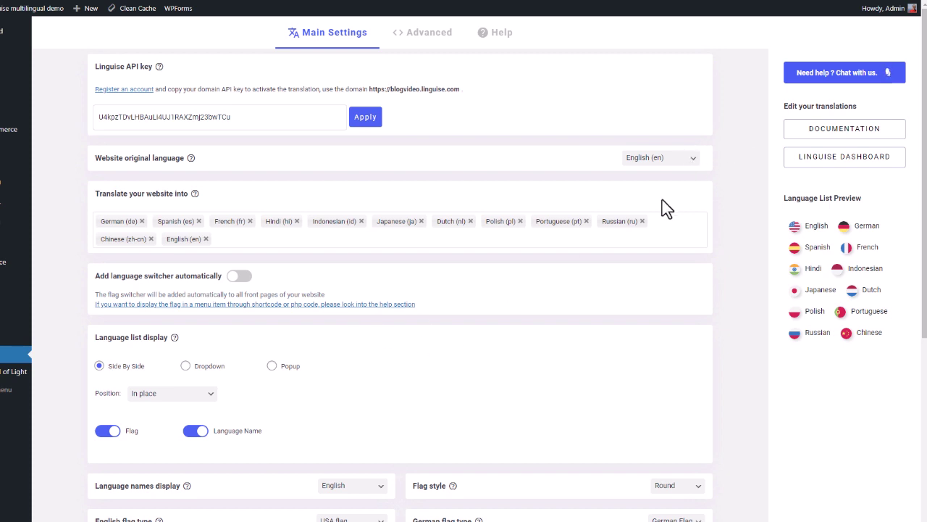
{"action": "scroll", "coordinate": [663, 209], "scroll_direction": "down", "scroll_amount": 3}
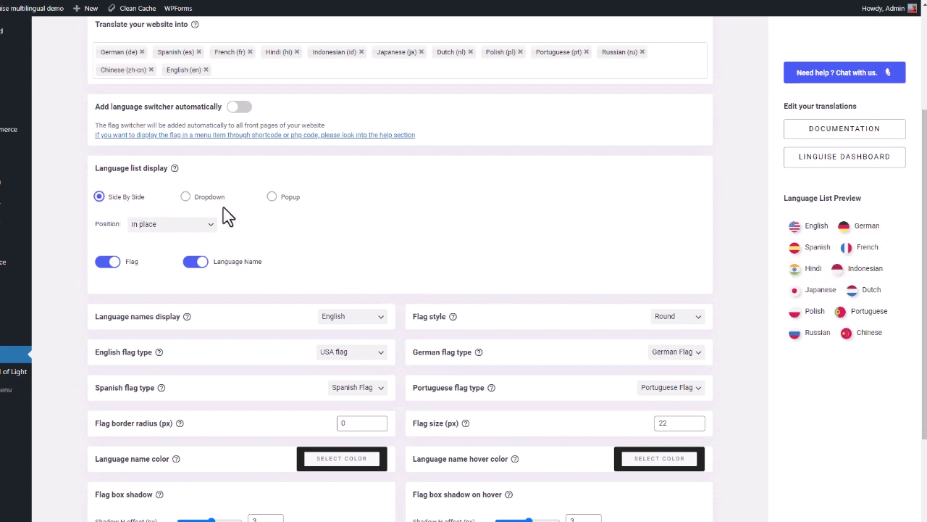
{"action": "left_click", "coordinate": [206, 265]}
{"action": "left_click", "coordinate": [206, 264]}
{"action": "left_click", "coordinate": [202, 263]}
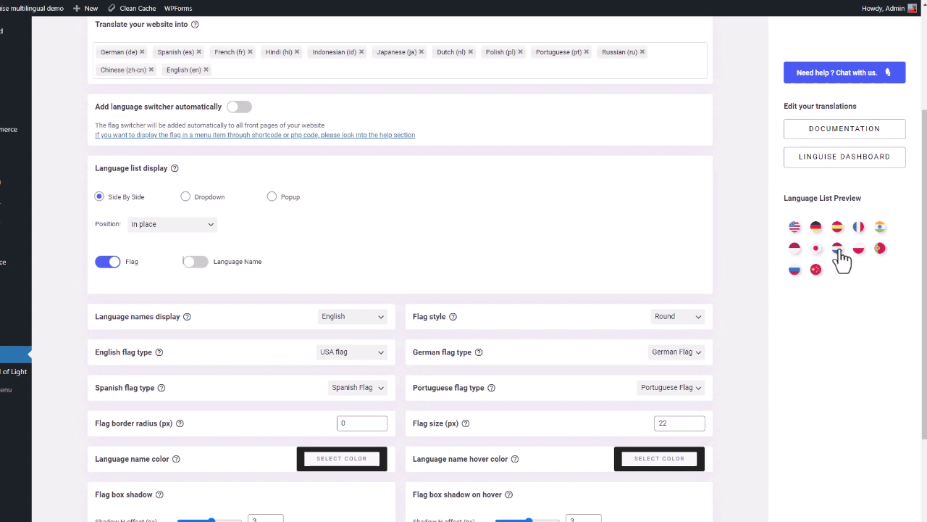
{"action": "left_click", "coordinate": [195, 262]}
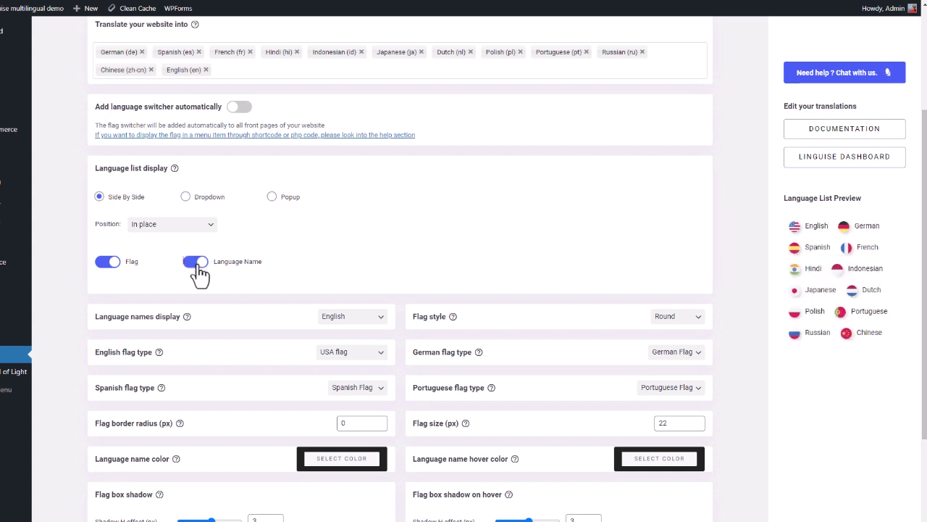
Switch the language list from dropdown to popup display and preview the popup
{"action": "left_click", "coordinate": [185, 199]}
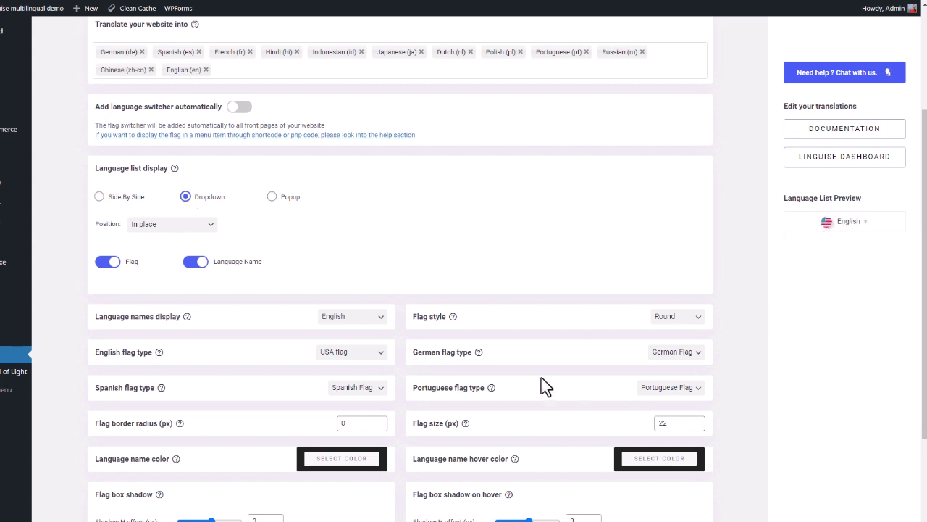
{"action": "left_click", "coordinate": [323, 239]}
{"action": "left_click", "coordinate": [272, 197]}
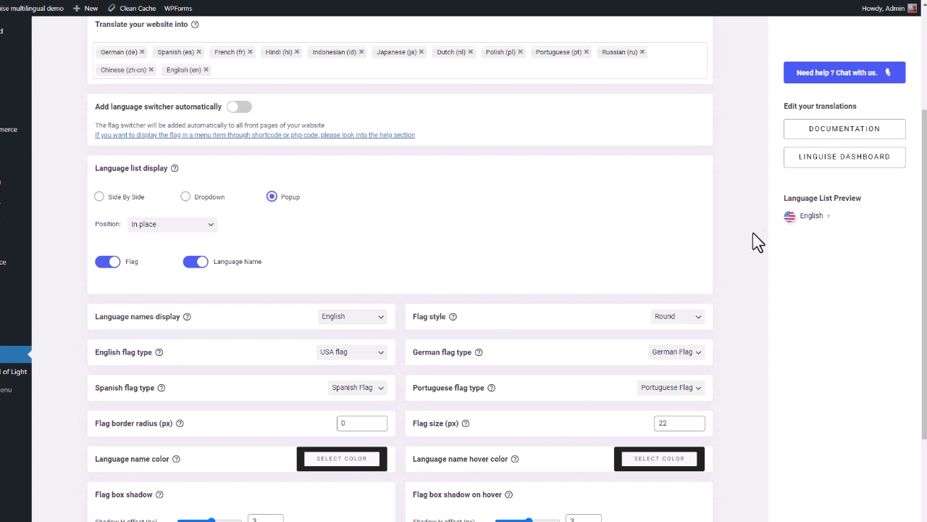
{"action": "left_click", "coordinate": [815, 217]}
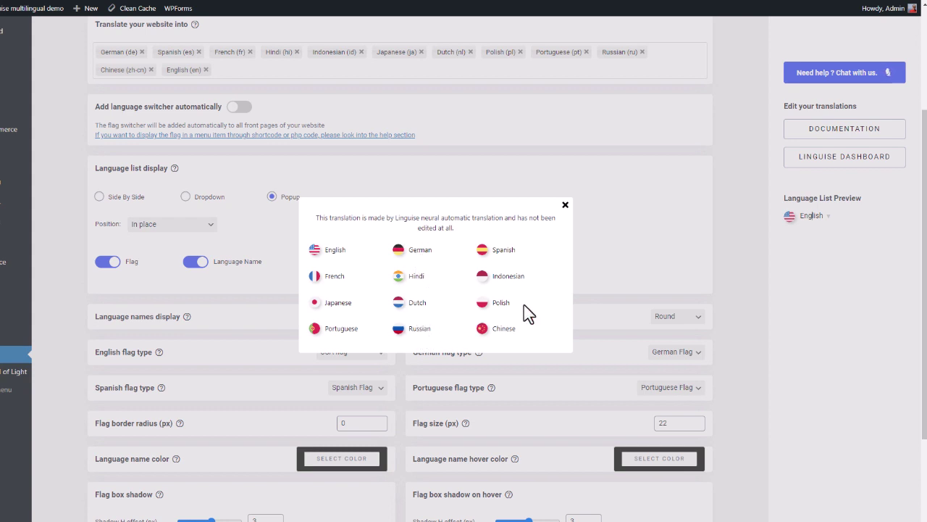
{"action": "left_click", "coordinate": [566, 206]}
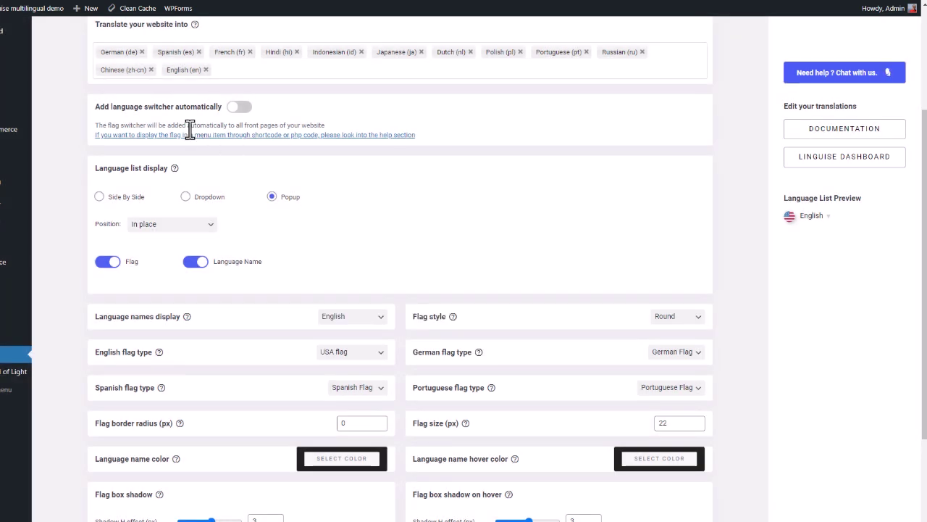
Turn the 'Add language switcher automatically' option on, then back off
{"action": "left_click", "coordinate": [239, 109]}
{"action": "left_click_drag", "start_coordinate": [332, 127], "coordinate": [84, 129]}
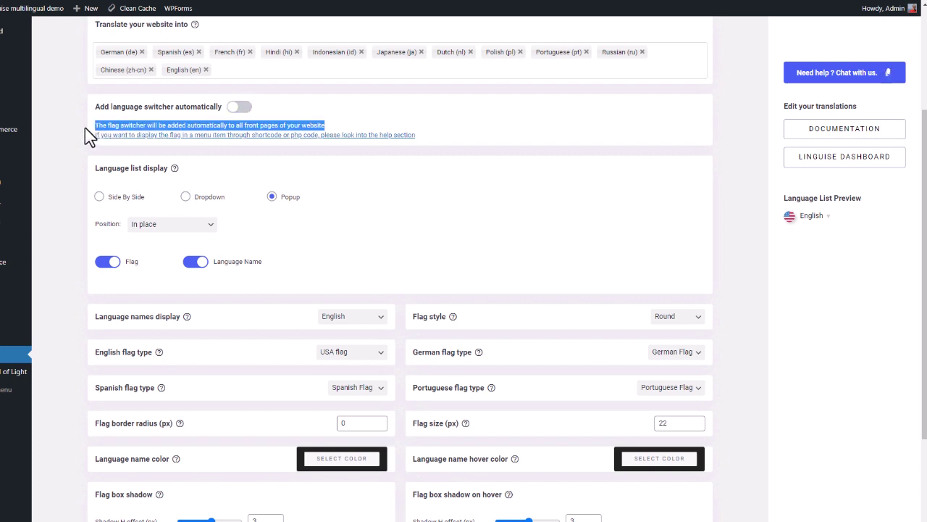
{"action": "left_click", "coordinate": [241, 110]}
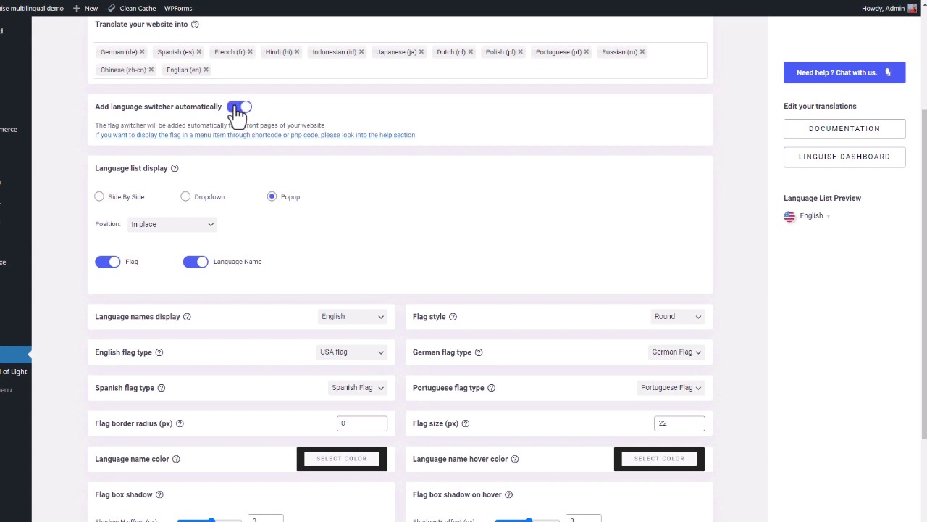
{"action": "left_click", "coordinate": [239, 110]}
{"action": "scroll", "coordinate": [497, 274], "scroll_direction": "down", "scroll_amount": 2}
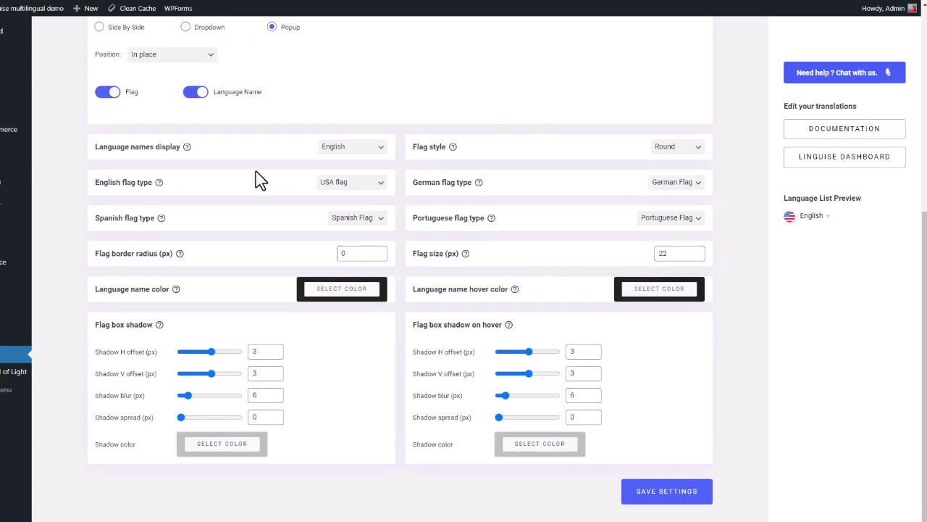
{"action": "mouse_move", "coordinate": [158, 185]}
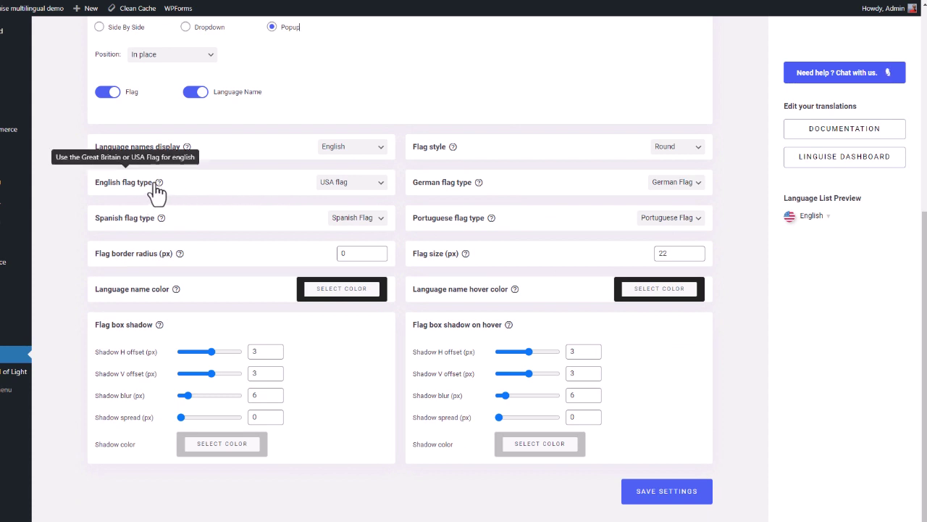
{"action": "left_click", "coordinate": [366, 186]}
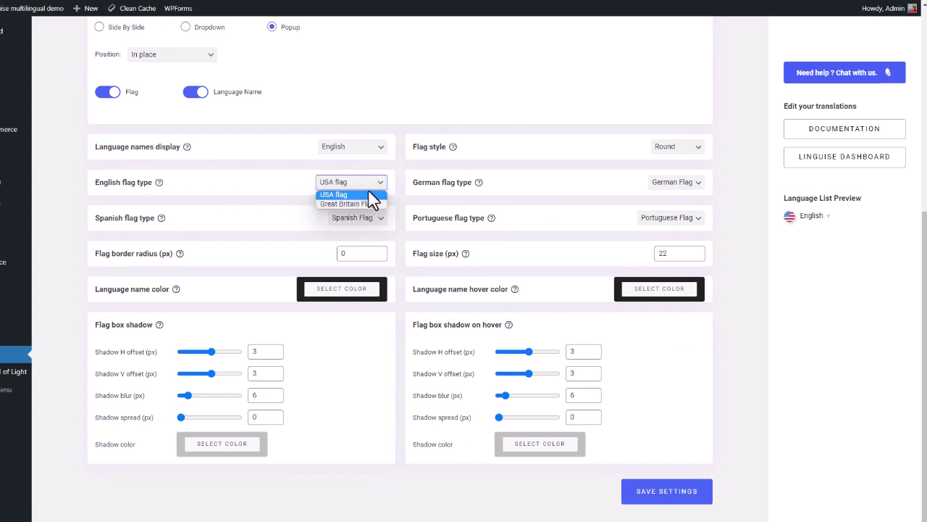
{"action": "left_click", "coordinate": [409, 186]}
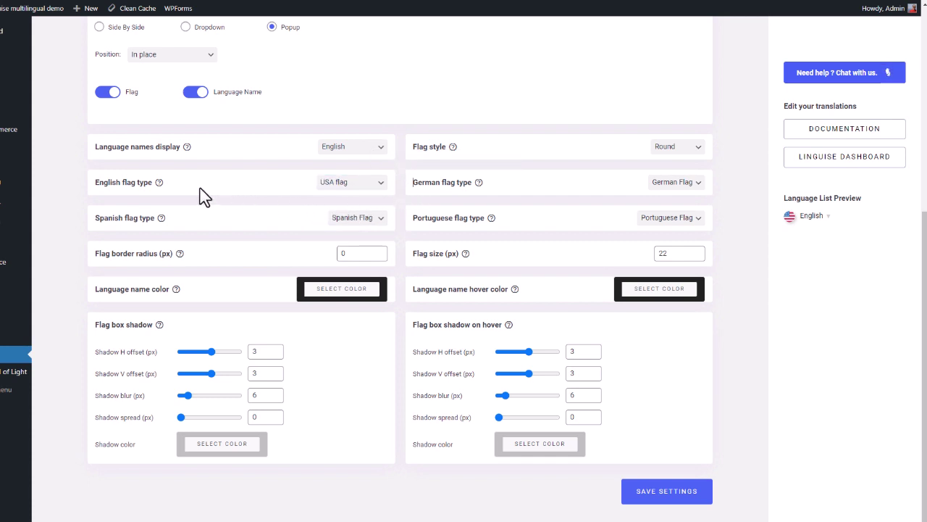
{"action": "left_click", "coordinate": [343, 290]}
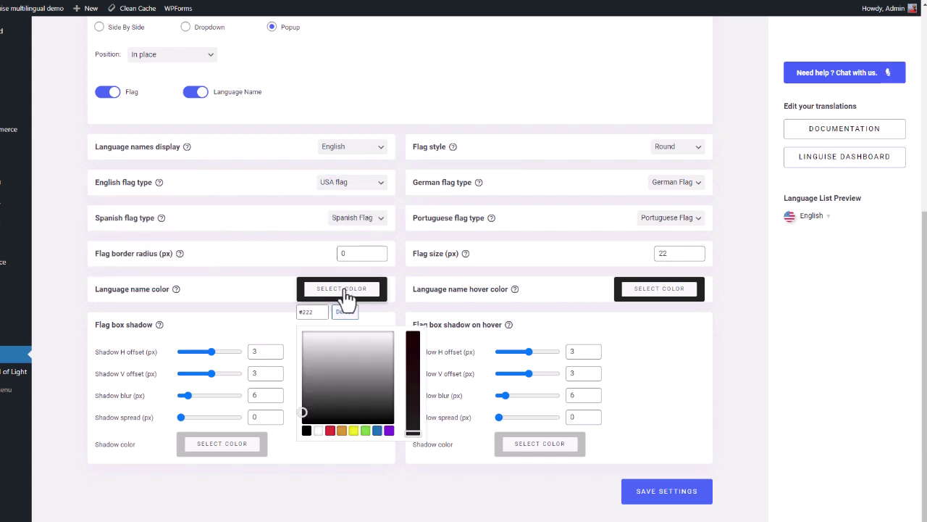
{"action": "left_click", "coordinate": [347, 296]}
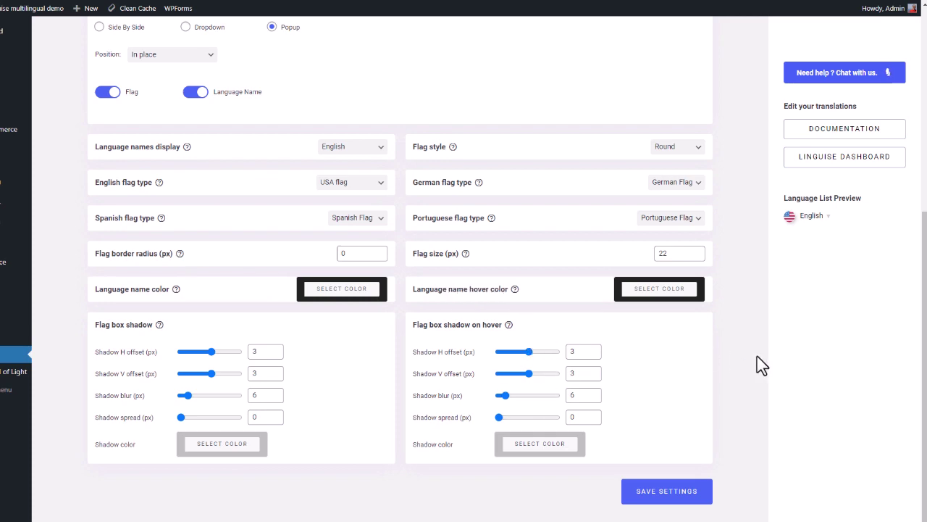
{"action": "scroll", "coordinate": [758, 365], "scroll_direction": "up", "scroll_amount": 5}
{"action": "scroll", "coordinate": [755, 376], "scroll_direction": "down", "scroll_amount": 5}
{"action": "scroll", "coordinate": [272, 236], "scroll_direction": "up", "scroll_amount": 5}
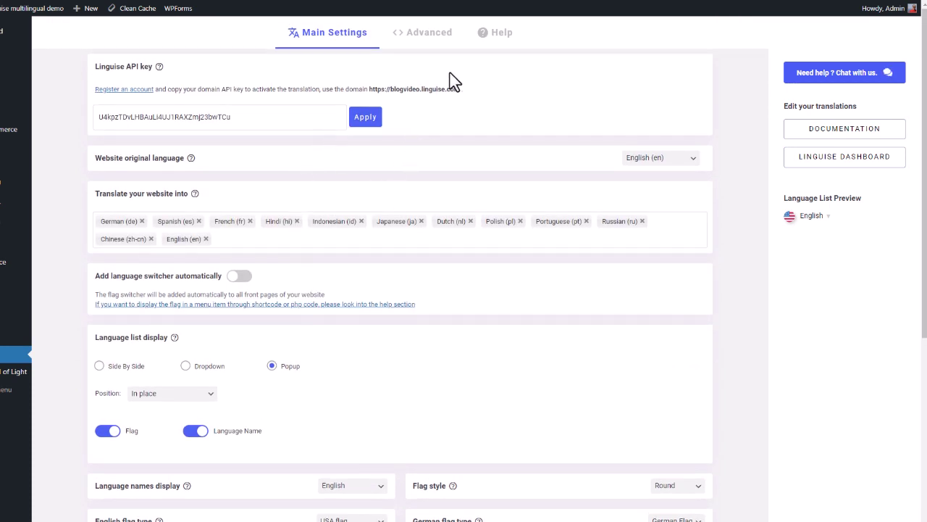
Read Linguise's Help instructions for adding language flags to a menu
{"action": "left_click", "coordinate": [499, 45]}
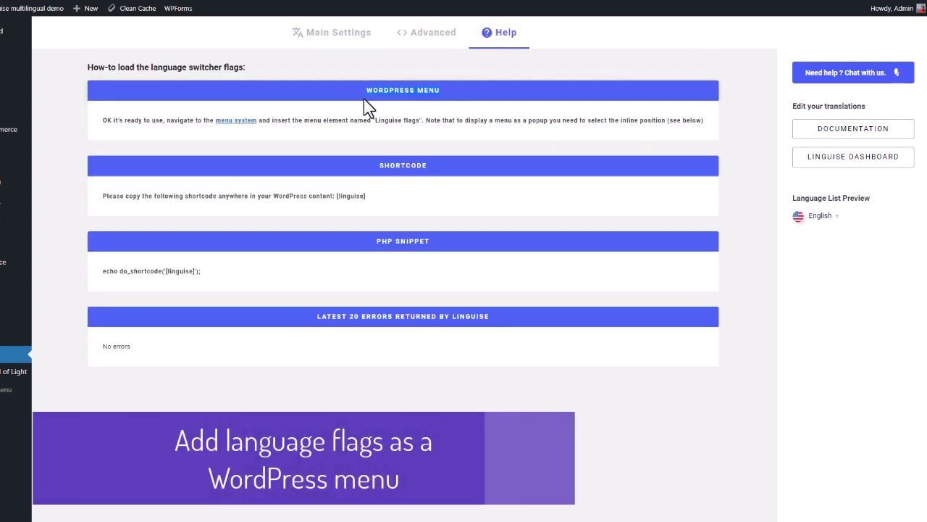
{"action": "left_click_drag", "start_coordinate": [150, 120], "coordinate": [714, 128]}
{"action": "left_click", "coordinate": [503, 123]}
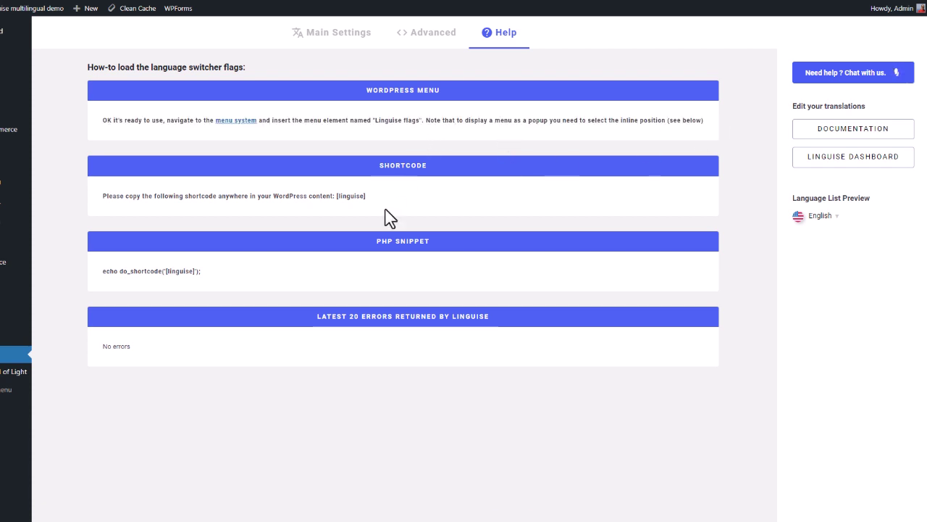
In Appearance > Menus, add Linguise Languages to the Primary menu and save it
{"action": "mouse_move", "coordinate": [3, 275]}
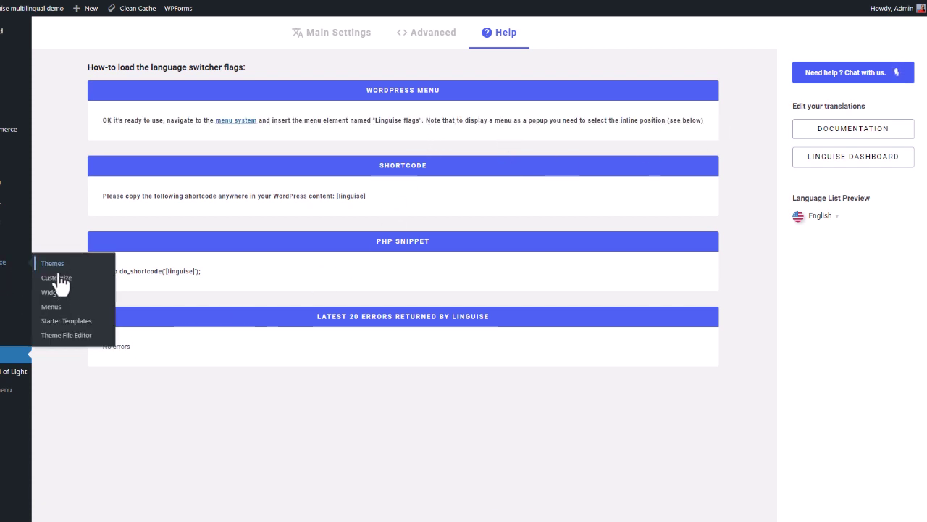
{"action": "left_click", "coordinate": [55, 311]}
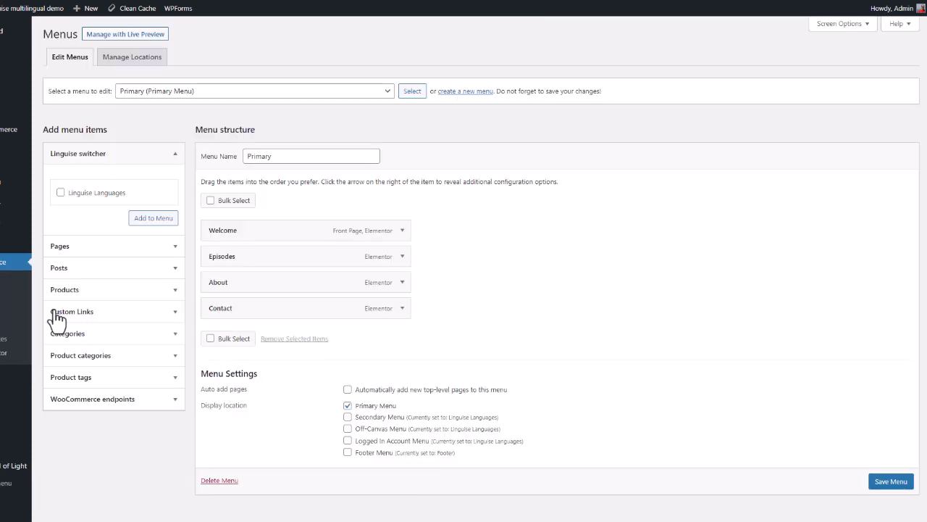
{"action": "left_click", "coordinate": [61, 193]}
{"action": "left_click", "coordinate": [152, 221]}
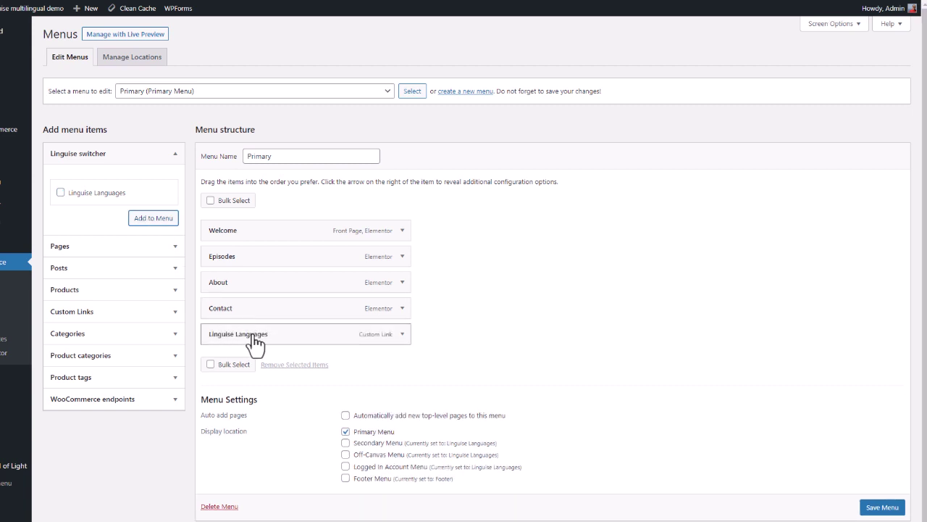
{"action": "left_click", "coordinate": [882, 507]}
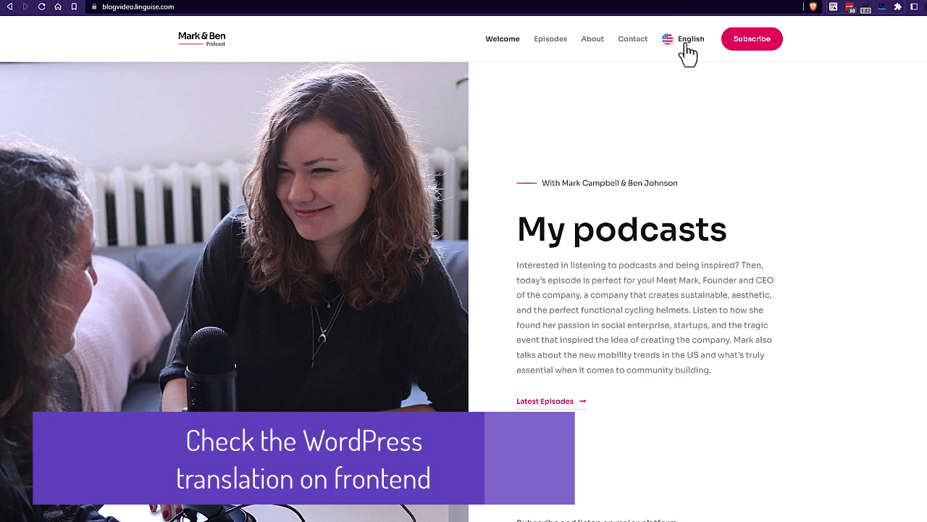
Switch the Mark & Ben homepage to Japanese with the language switcher
{"action": "left_click", "coordinate": [684, 45]}
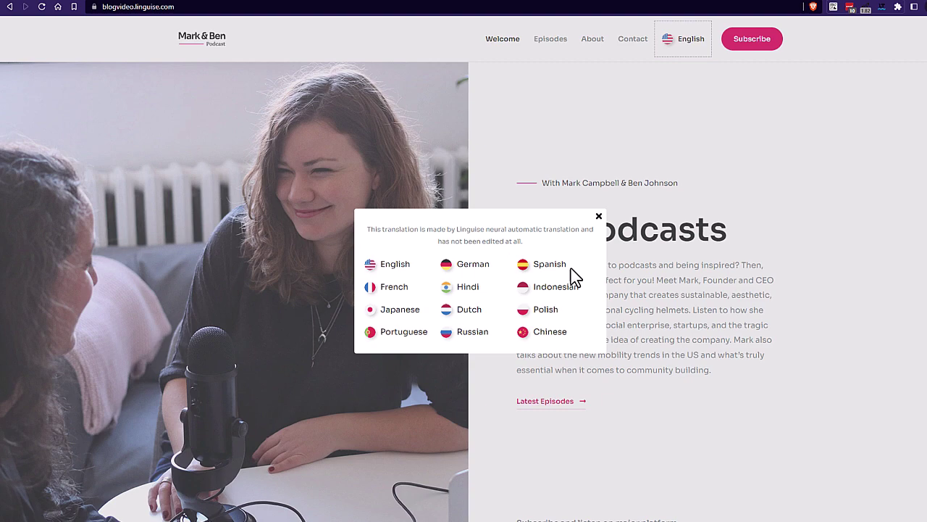
{"action": "left_click", "coordinate": [405, 310]}
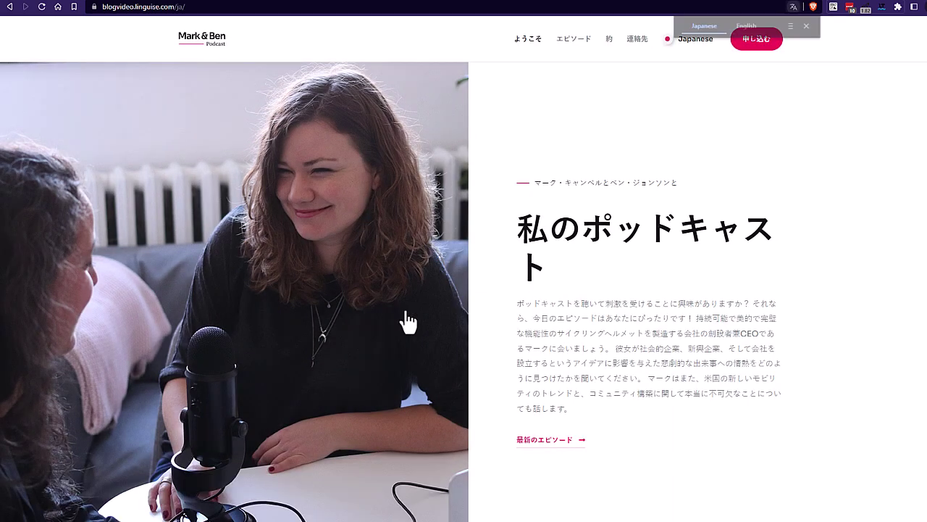
{"action": "scroll", "coordinate": [620, 301], "scroll_direction": "down", "scroll_amount": 5}
{"action": "scroll", "coordinate": [674, 337], "scroll_direction": "up", "scroll_amount": 5}
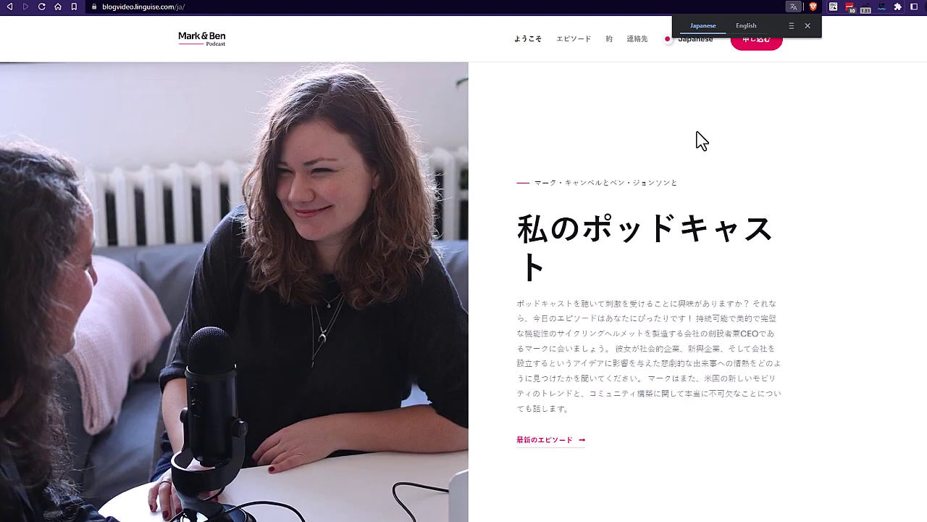
Dismiss the browser translation offer, then switch the homepage to Spanish and then French
{"action": "left_click", "coordinate": [808, 26]}
{"action": "left_click", "coordinate": [692, 54]}
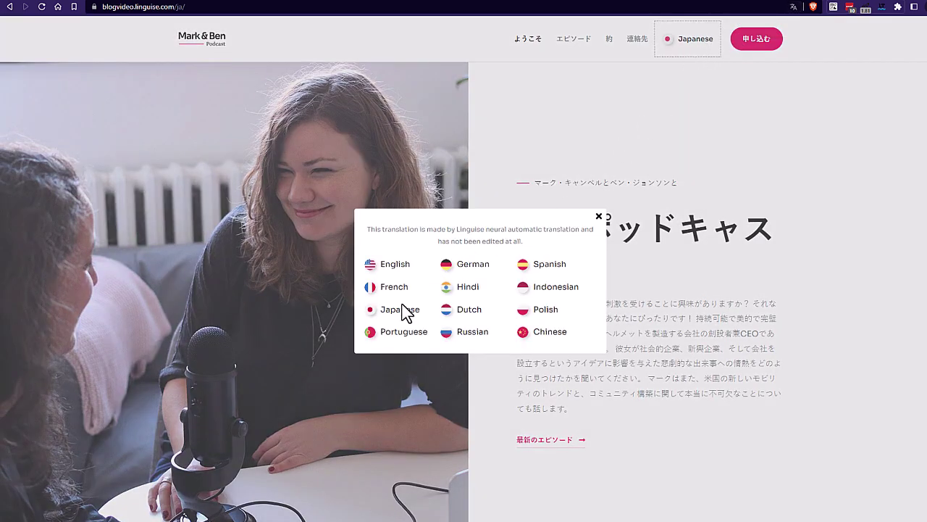
{"action": "left_click", "coordinate": [549, 265]}
{"action": "scroll", "coordinate": [689, 304], "scroll_direction": "down", "scroll_amount": 10}
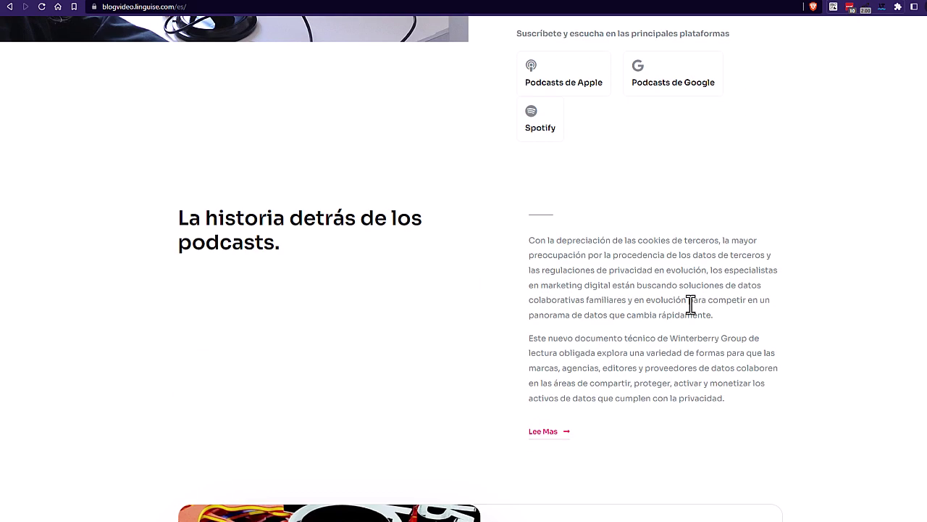
{"action": "scroll", "coordinate": [689, 304], "scroll_direction": "up", "scroll_amount": 10}
{"action": "left_click", "coordinate": [704, 52]}
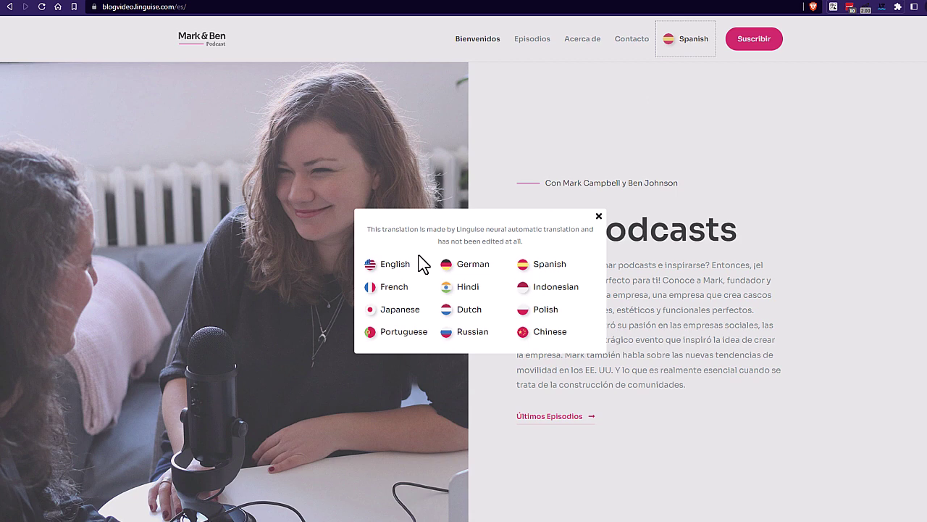
{"action": "left_click", "coordinate": [397, 287]}
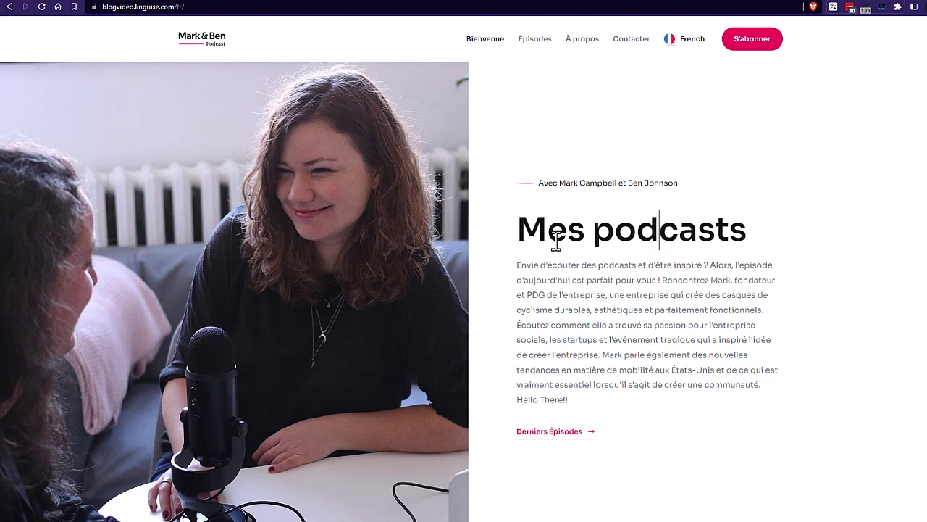
Scroll the French homepage and open the Livre 1 book product page
{"action": "left_click_drag", "start_coordinate": [518, 230], "coordinate": [772, 394]}
{"action": "scroll", "coordinate": [773, 399], "scroll_direction": "down", "scroll_amount": 10}
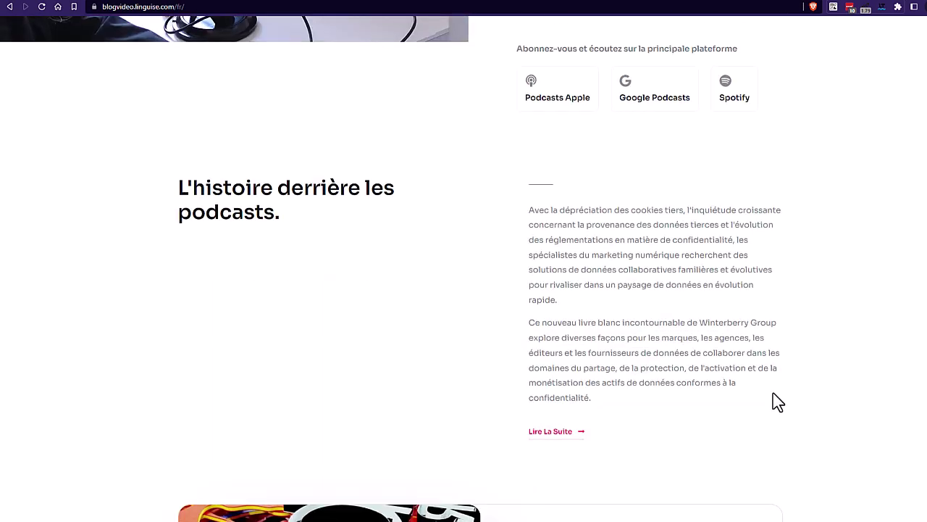
{"action": "scroll", "coordinate": [772, 413], "scroll_direction": "down", "scroll_amount": 20}
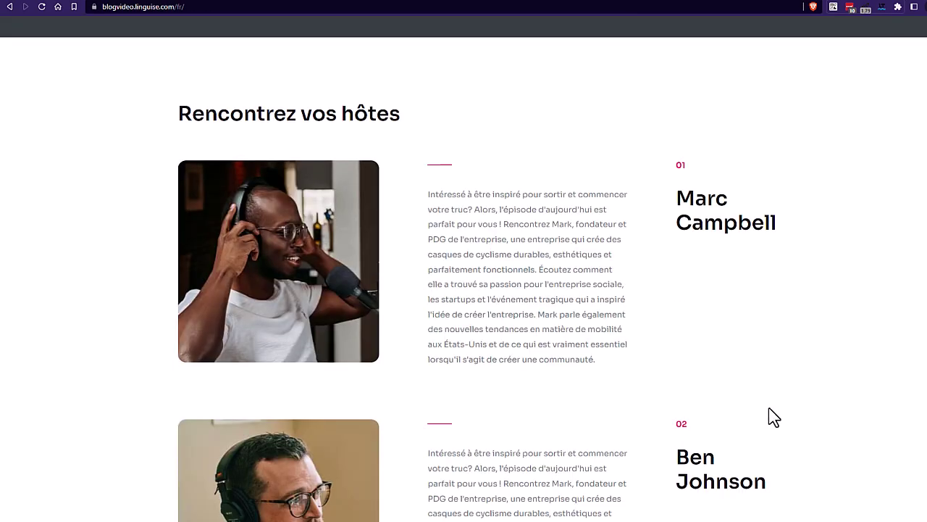
{"action": "scroll", "coordinate": [774, 419], "scroll_direction": "down", "scroll_amount": 1}
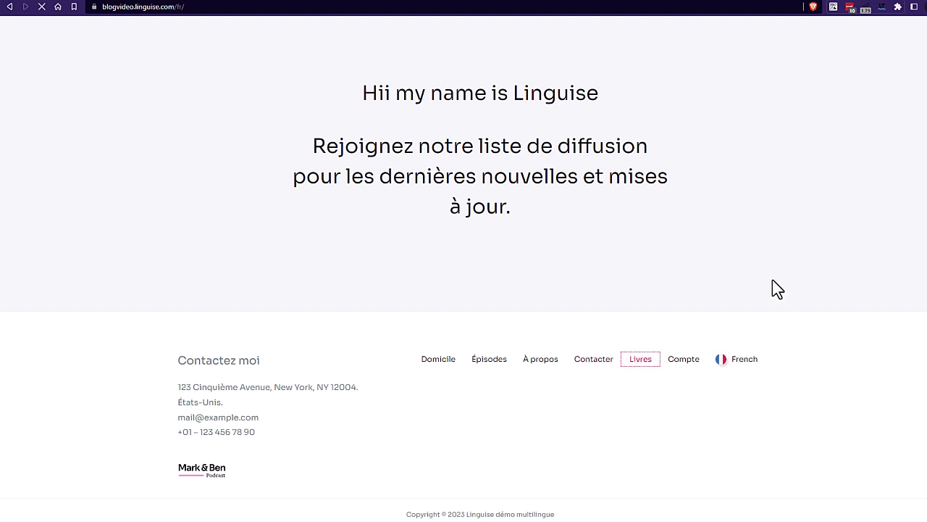
{"action": "left_click", "coordinate": [258, 355]}
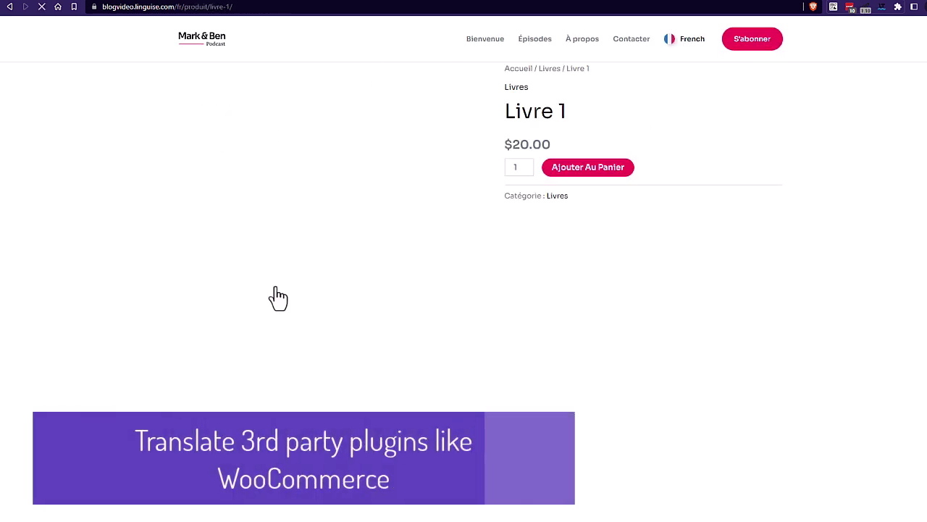
{"action": "scroll", "coordinate": [621, 305], "scroll_direction": "down", "scroll_amount": 5}
{"action": "left_click_drag", "start_coordinate": [532, 316], "coordinate": [183, 229]}
{"action": "left_click", "coordinate": [406, 268]}
{"action": "scroll", "coordinate": [424, 278], "scroll_direction": "up", "scroll_amount": 5}
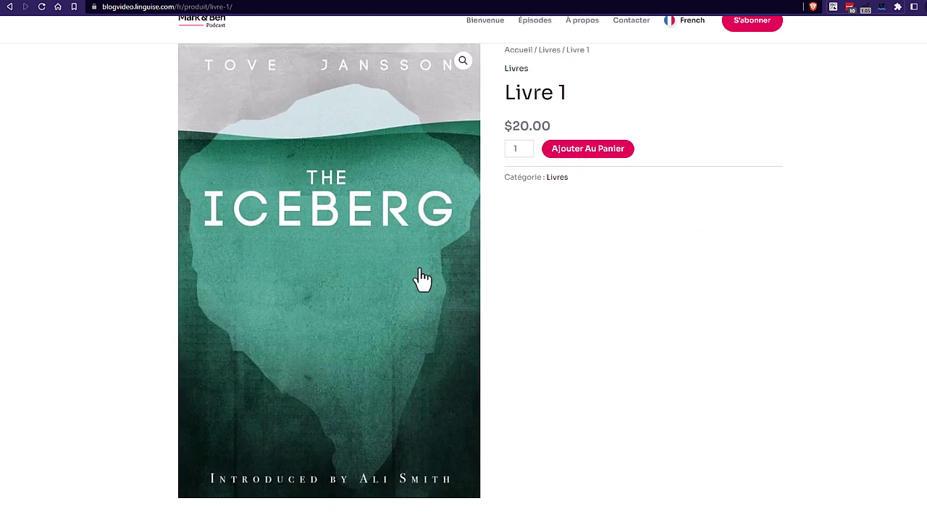
Select the page address, check the Chinese demo site's language list, then return to the Mark & Ben home page
{"action": "left_click", "coordinate": [235, 6]}
{"action": "left_click", "coordinate": [247, 9]}
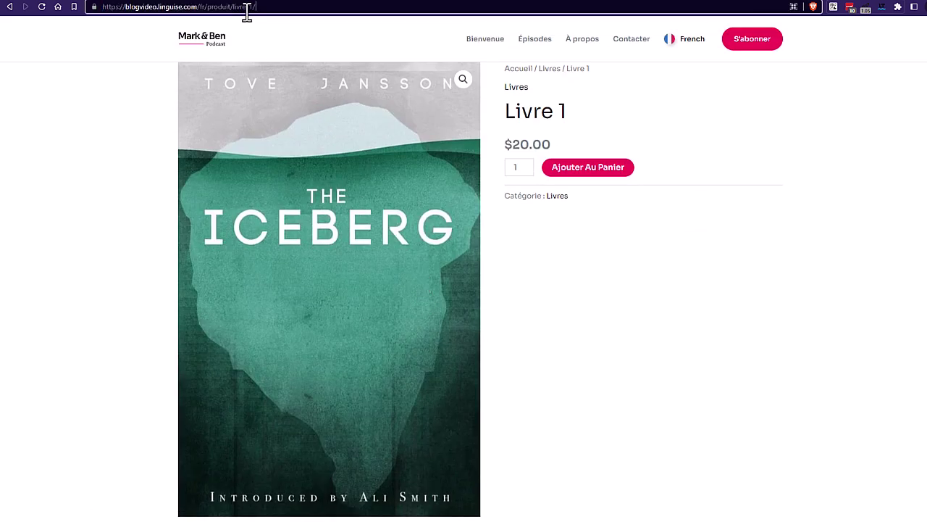
{"action": "left_click_drag", "start_coordinate": [279, 10], "coordinate": [76, 12]}
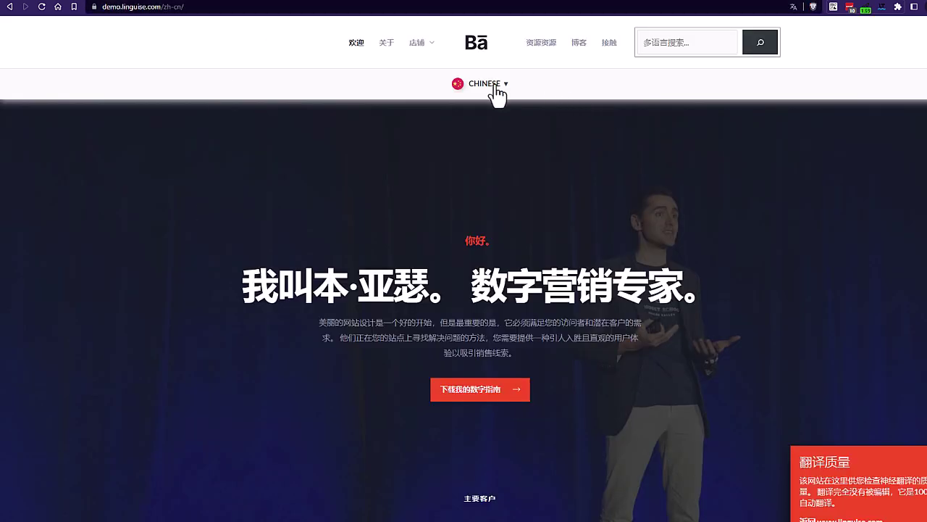
{"action": "left_click", "coordinate": [495, 84]}
{"action": "left_click", "coordinate": [546, 90]}
{"action": "scroll", "coordinate": [521, 301], "scroll_direction": "down", "scroll_amount": 15}
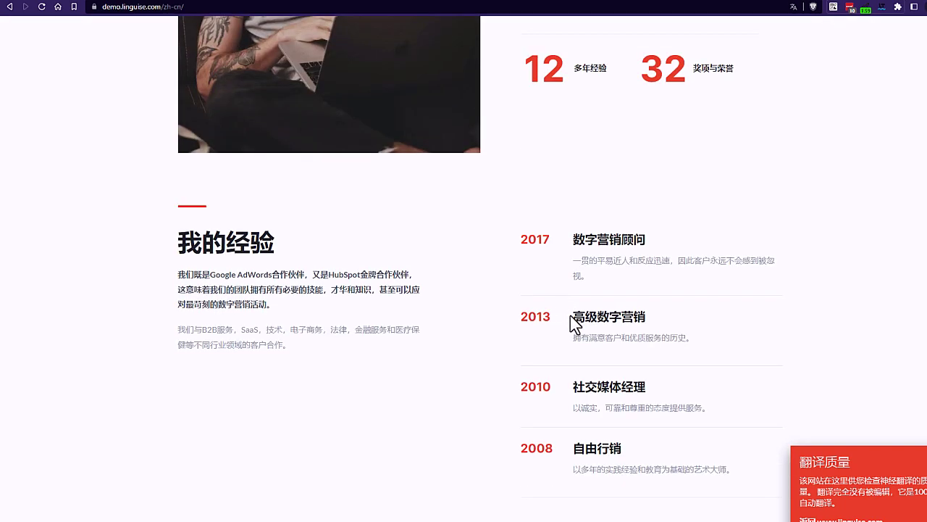
{"action": "scroll", "coordinate": [576, 326], "scroll_direction": "down", "scroll_amount": 9}
{"action": "scroll", "coordinate": [579, 331], "scroll_direction": "up", "scroll_amount": 15}
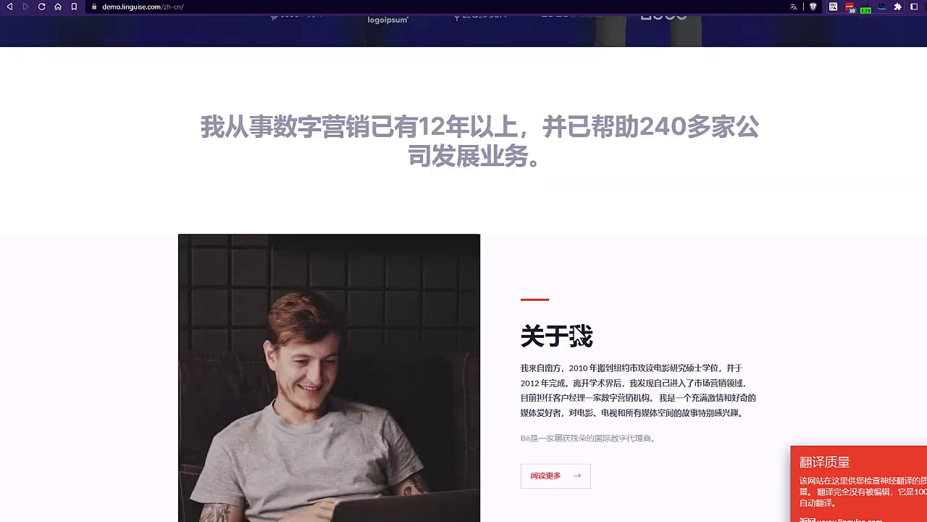
{"action": "scroll", "coordinate": [582, 336], "scroll_direction": "up", "scroll_amount": 8}
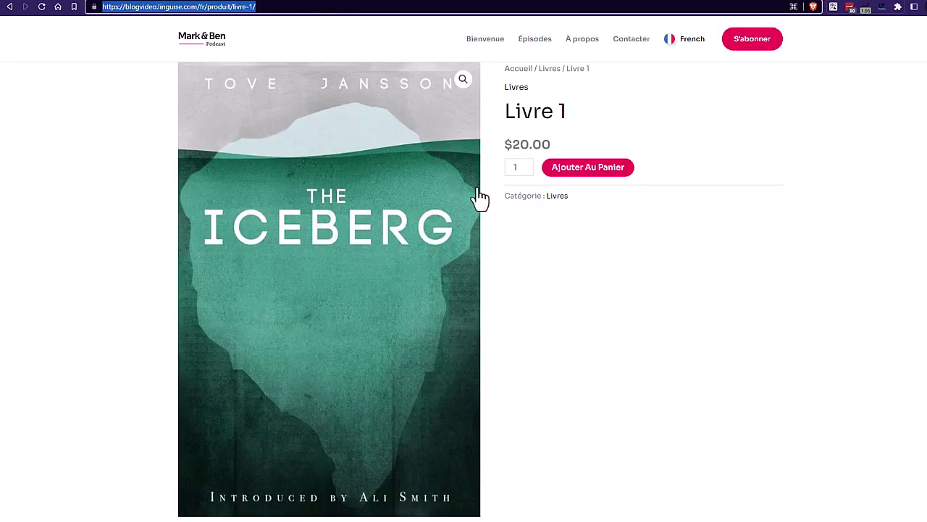
{"action": "left_click", "coordinate": [209, 39]}
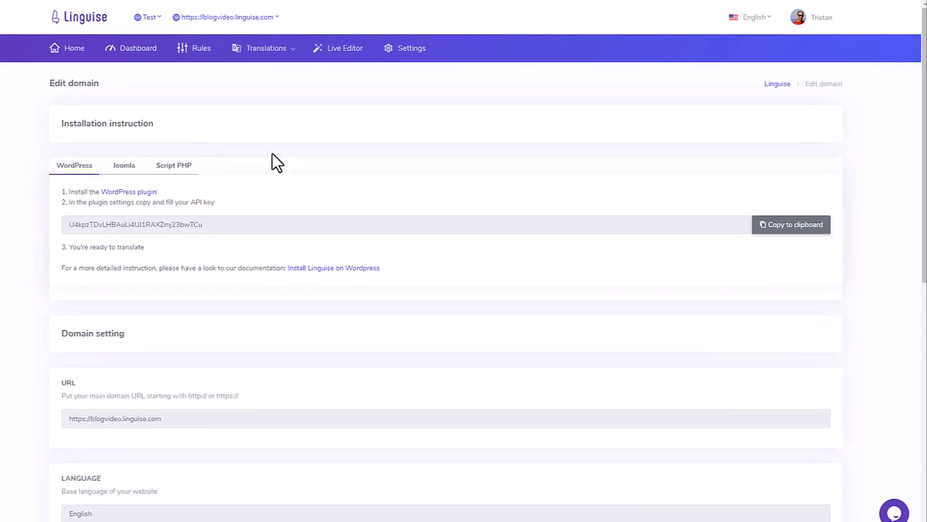
Review the dashboard's 30-day statistics and most viewed pages
{"action": "left_click", "coordinate": [131, 50]}
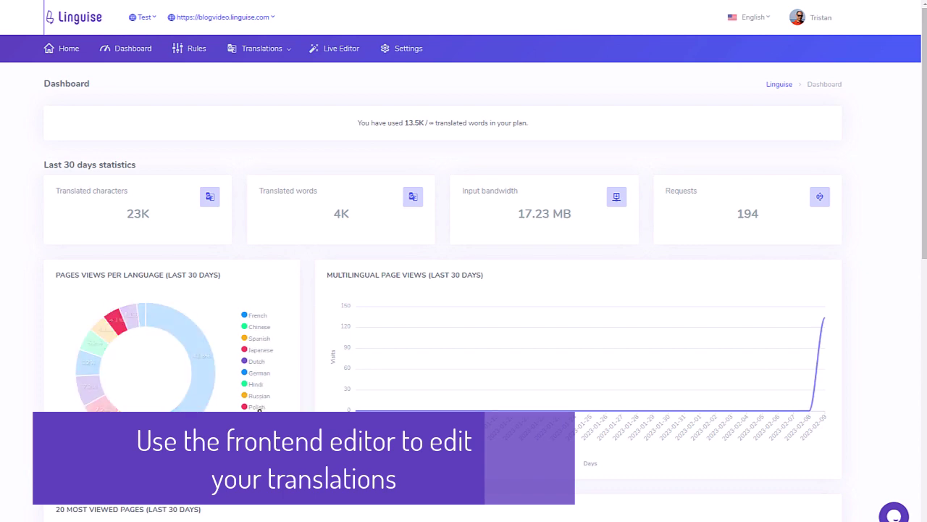
{"action": "scroll", "coordinate": [260, 405], "scroll_direction": "down", "scroll_amount": 5}
{"action": "scroll", "coordinate": [262, 420], "scroll_direction": "down", "scroll_amount": 2}
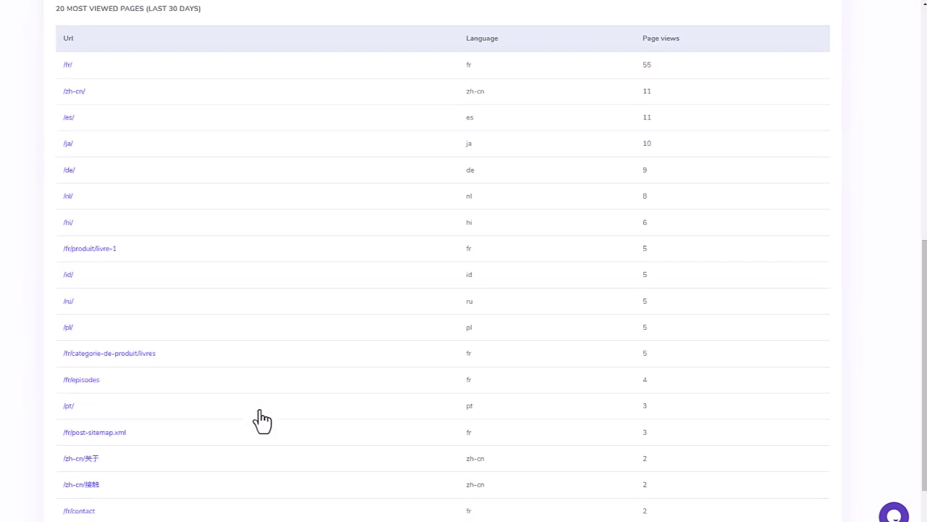
{"action": "scroll", "coordinate": [261, 419], "scroll_direction": "up", "scroll_amount": 7}
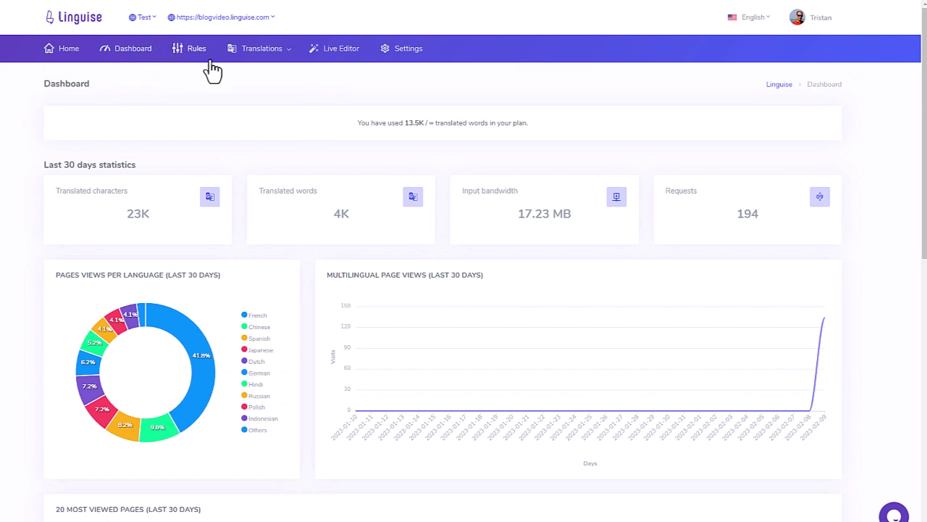
Open the Live Editor page from the Translations menu
{"action": "left_click", "coordinate": [265, 60]}
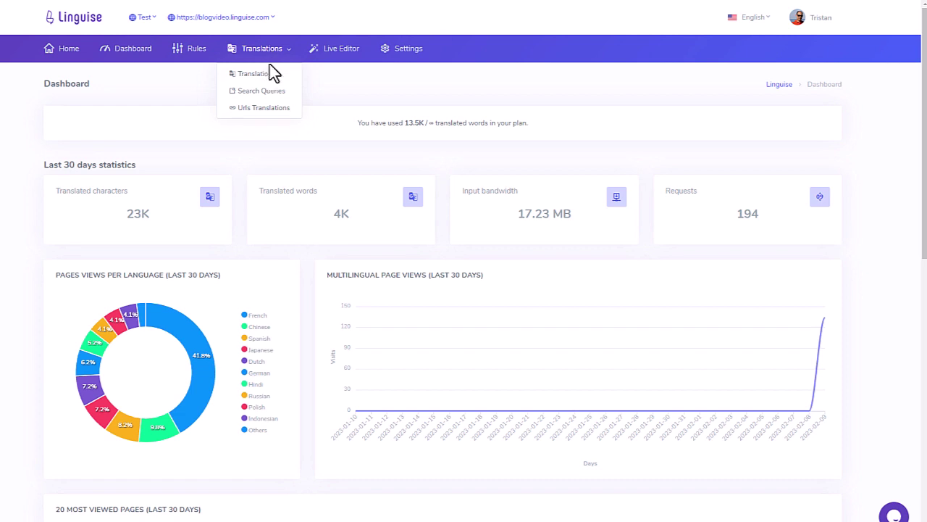
{"action": "left_click", "coordinate": [337, 52]}
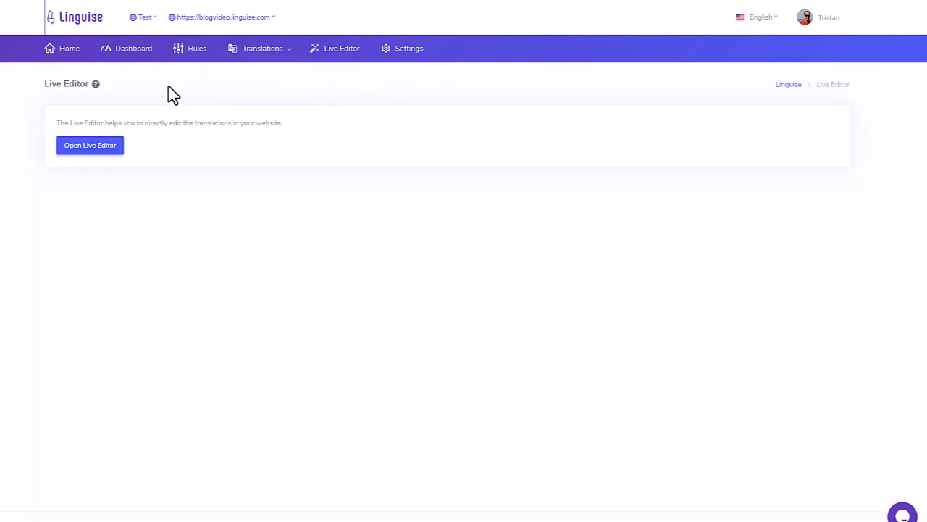
{"action": "left_click_drag", "start_coordinate": [38, 94], "coordinate": [142, 100]}
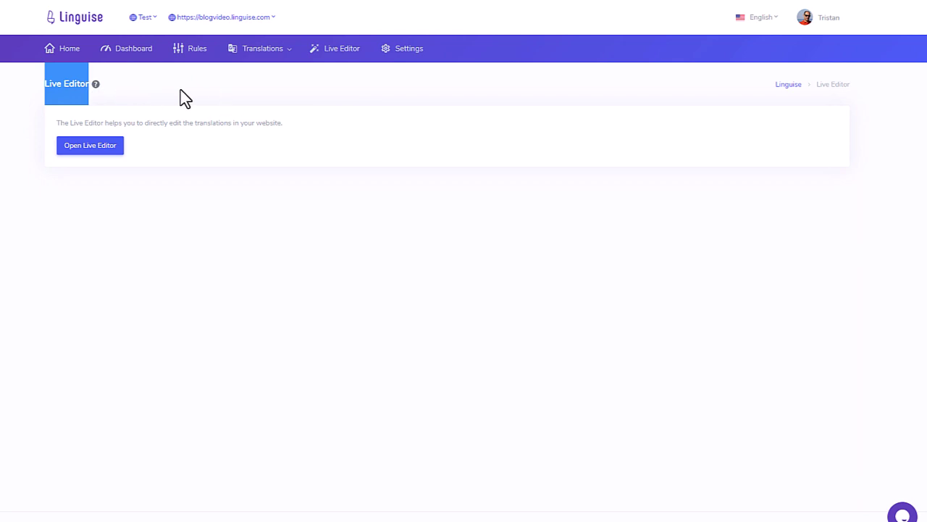
{"action": "left_click", "coordinate": [184, 98]}
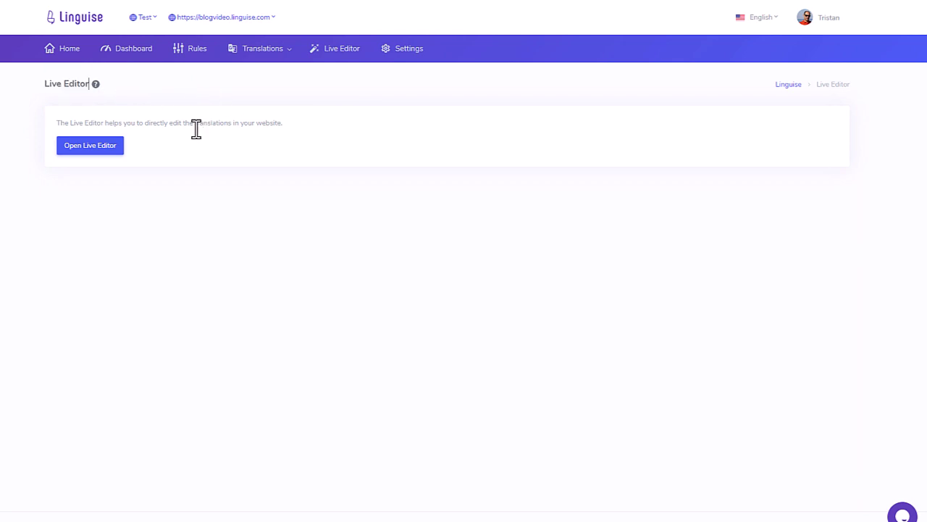
Open the live editor in French, then switch from Navigation back to Edition mode
{"action": "left_click", "coordinate": [100, 151]}
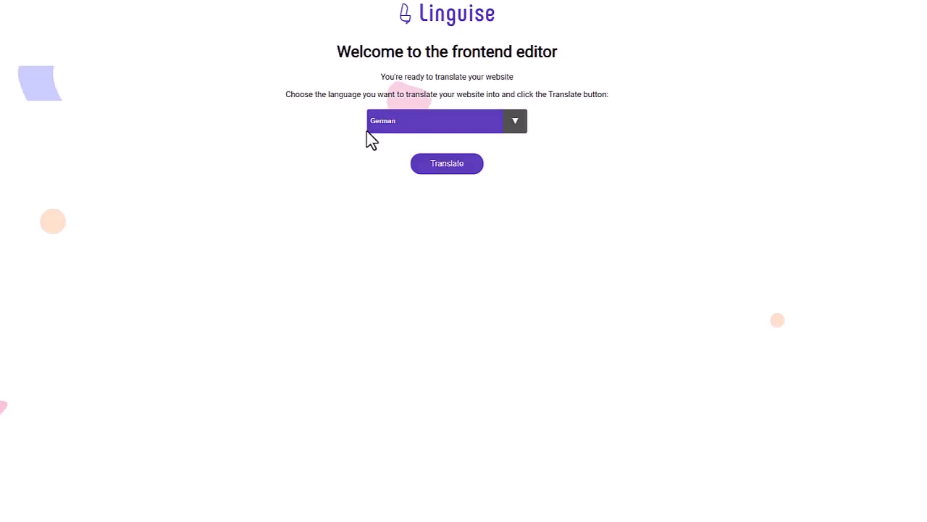
{"action": "left_click", "coordinate": [419, 125]}
{"action": "left_click", "coordinate": [393, 153]}
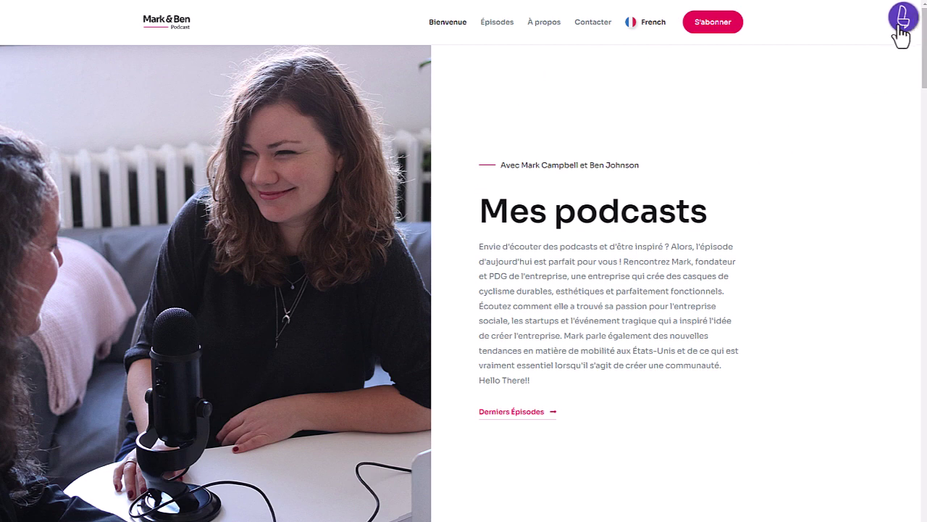
{"action": "left_click", "coordinate": [903, 28]}
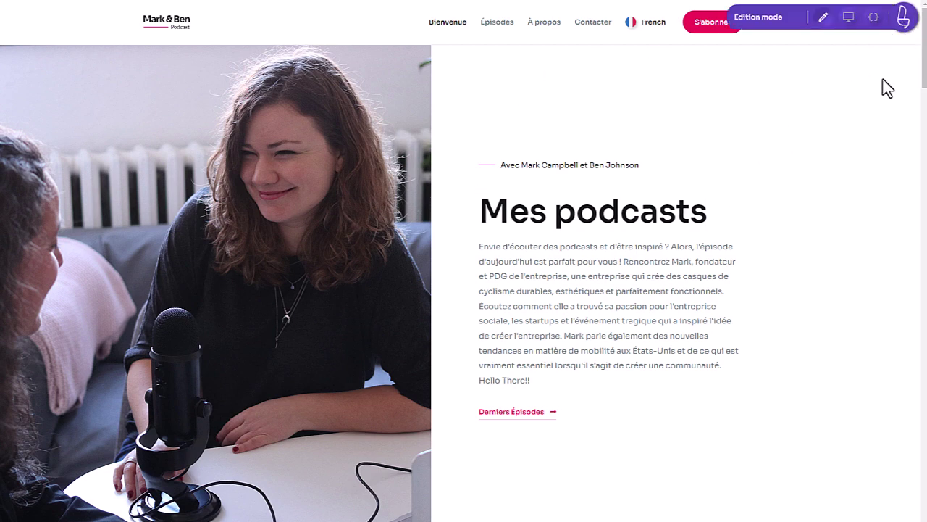
{"action": "left_click", "coordinate": [849, 18]}
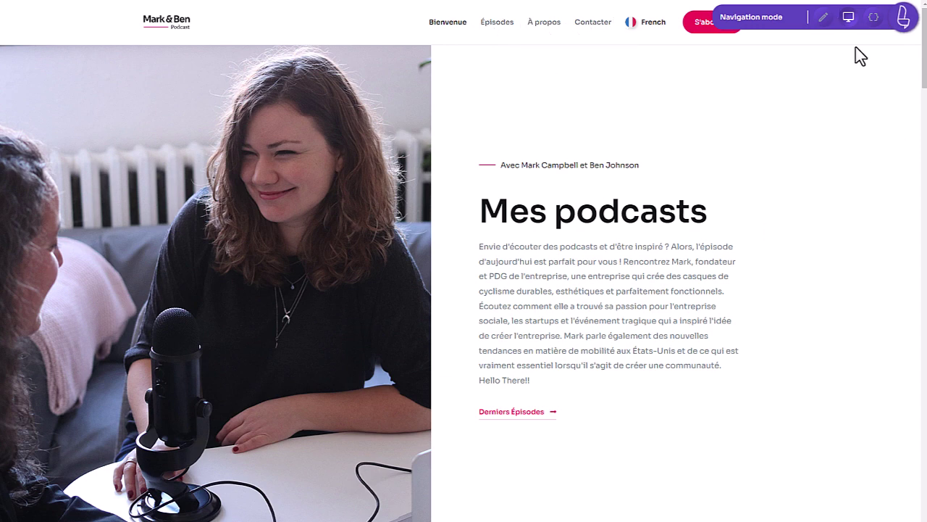
{"action": "left_click", "coordinate": [822, 20]}
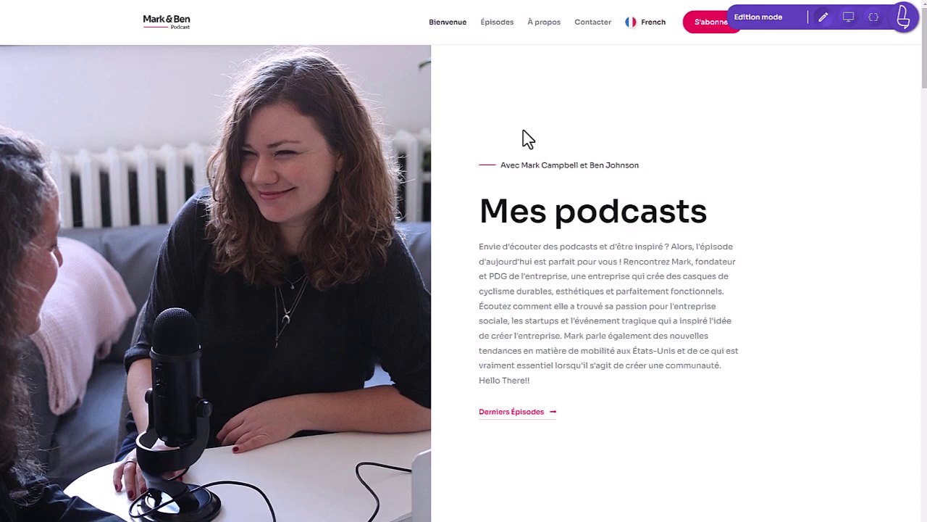
Review the page's French meta title translation and save it unchanged
{"action": "left_click", "coordinate": [874, 17]}
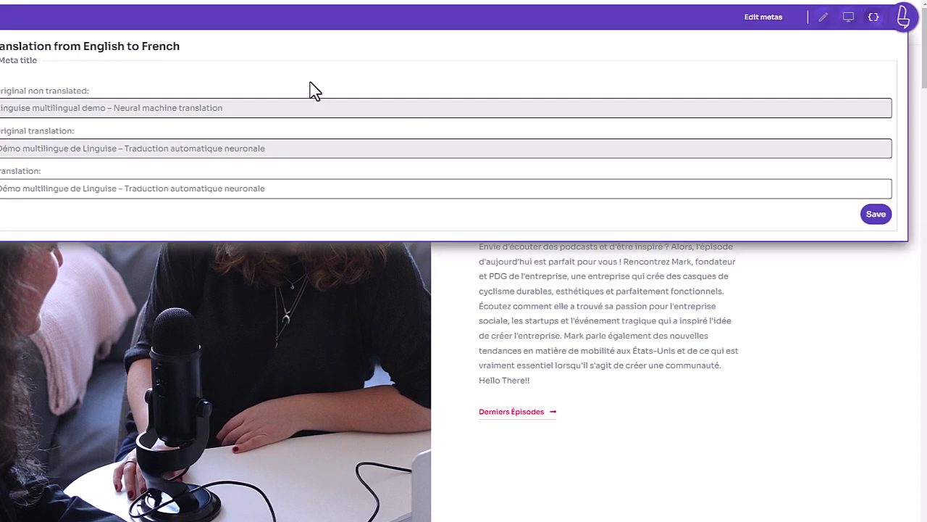
{"action": "left_click", "coordinate": [283, 189]}
{"action": "left_click_drag", "start_coordinate": [283, 188], "coordinate": [148, 188]}
{"action": "left_click", "coordinate": [259, 188]}
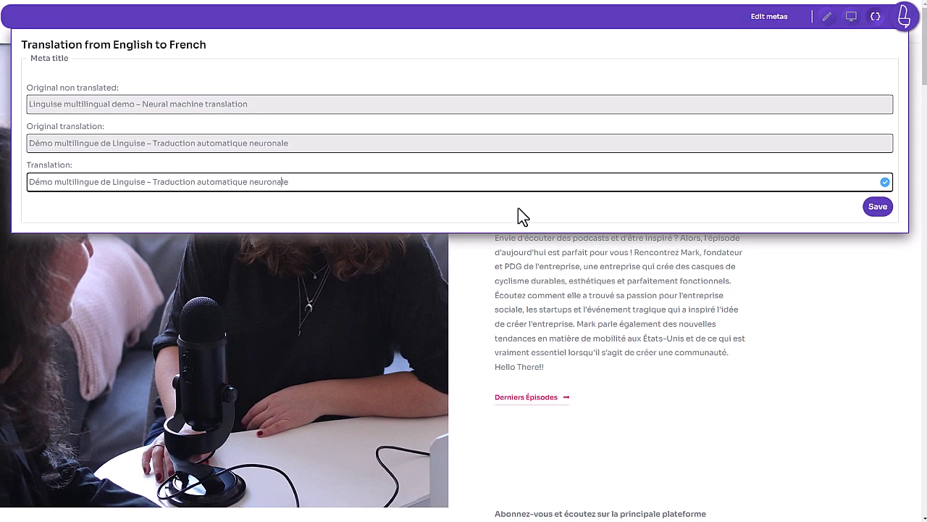
{"action": "left_click", "coordinate": [877, 206]}
Change the French 'Contacter' menu link translation to 'Contact' and save it
{"action": "left_click", "coordinate": [827, 18]}
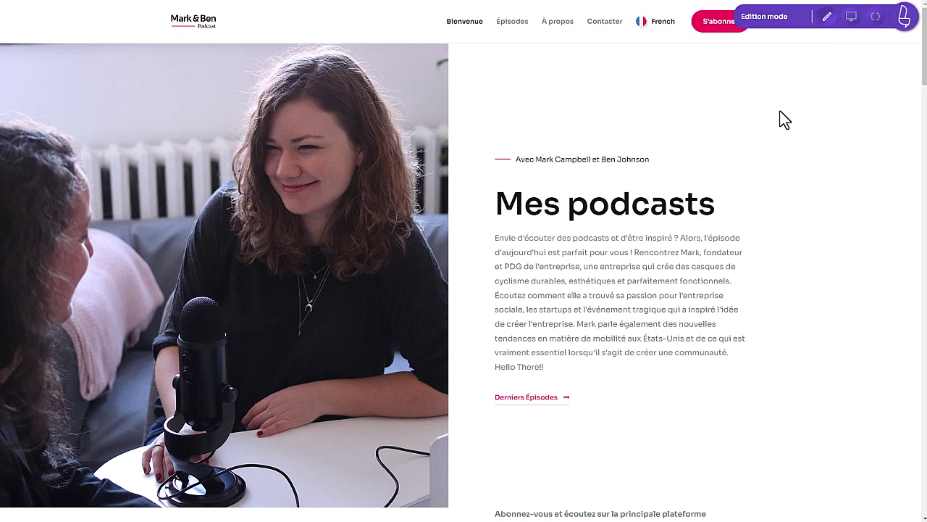
{"action": "left_click", "coordinate": [607, 29]}
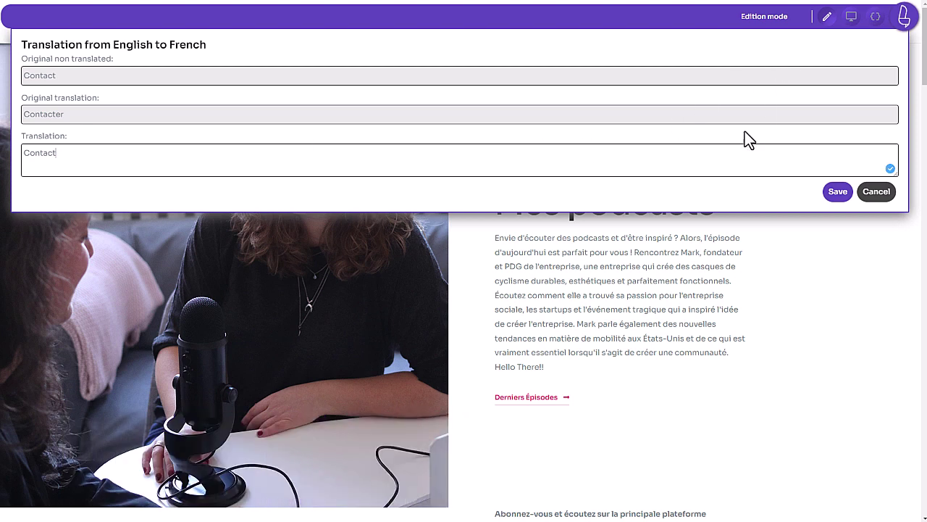
{"action": "left_click", "coordinate": [842, 197]}
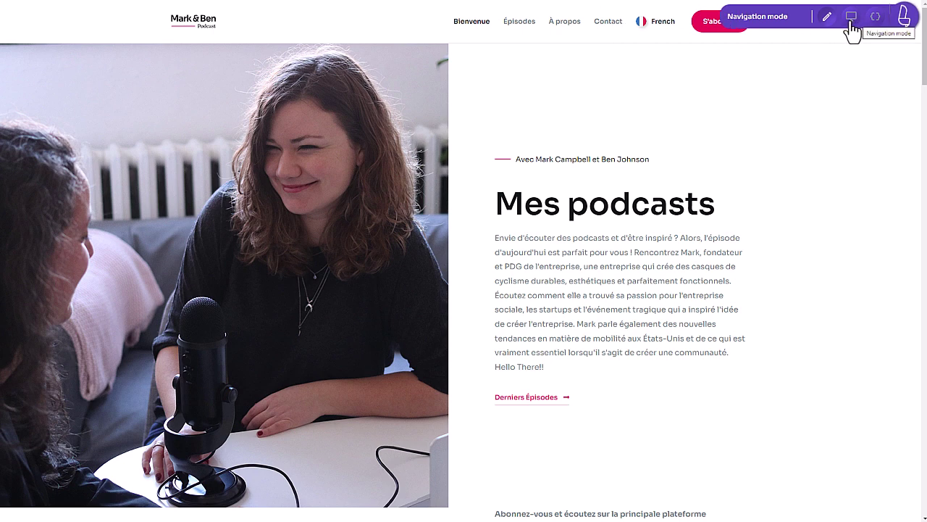
Inspect the L'histoire heading's French translation and close it without changes
{"action": "scroll", "coordinate": [743, 181], "scroll_direction": "down", "scroll_amount": 6}
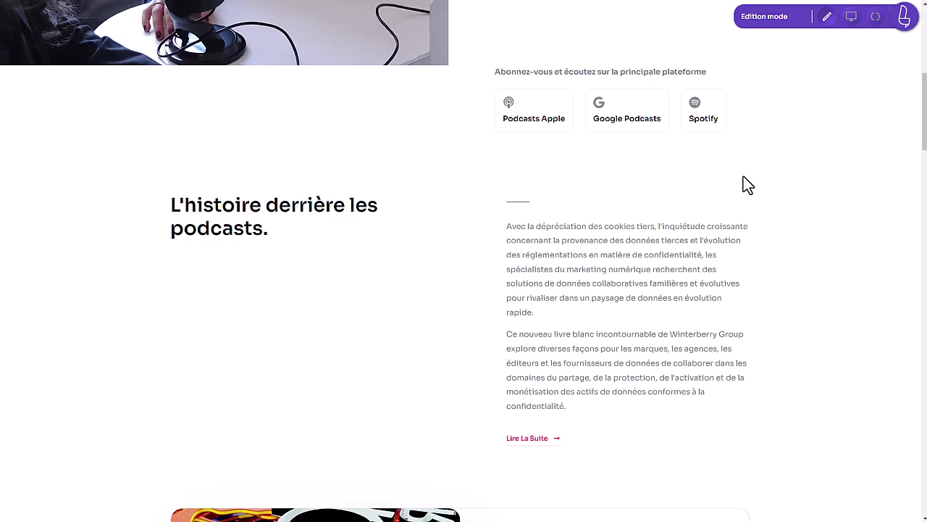
{"action": "left_click", "coordinate": [330, 179]}
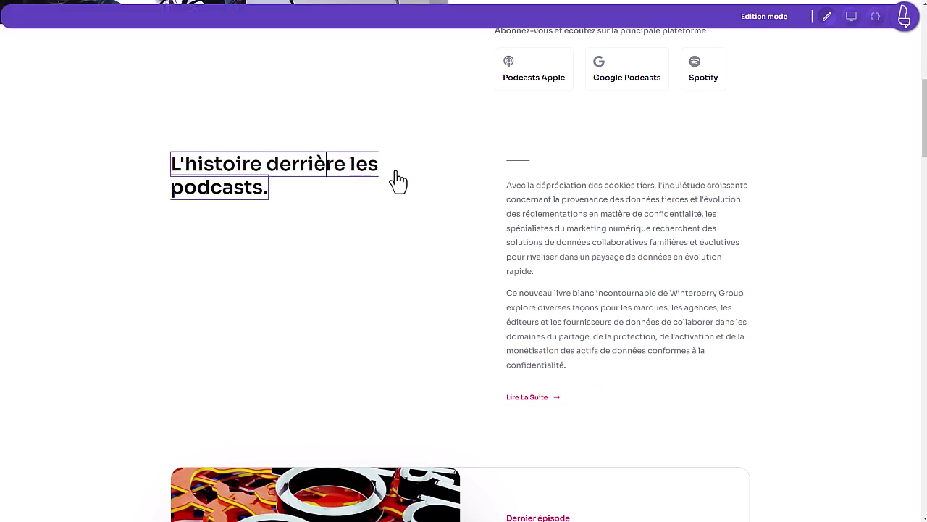
{"action": "left_click_drag", "start_coordinate": [125, 75], "coordinate": [37, 75]}
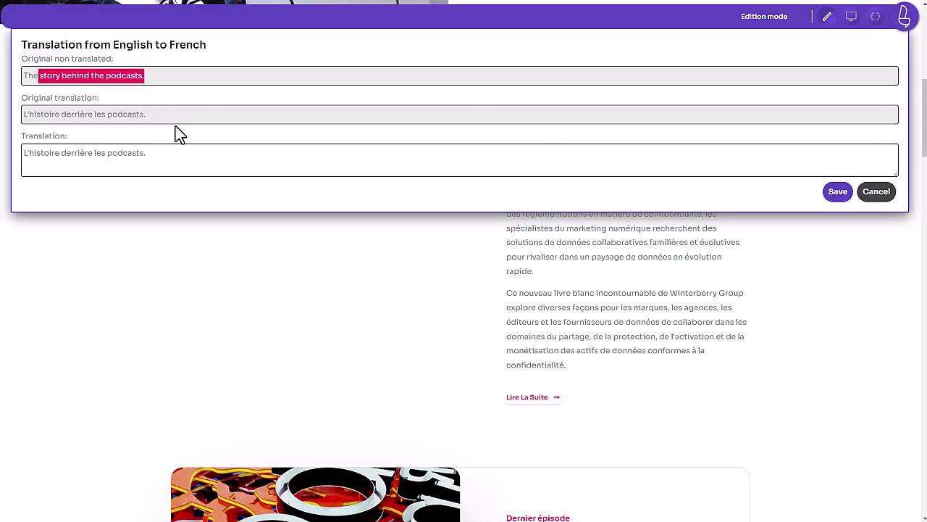
{"action": "left_click_drag", "start_coordinate": [146, 113], "coordinate": [58, 113]}
{"action": "left_click_drag", "start_coordinate": [145, 153], "coordinate": [108, 153]}
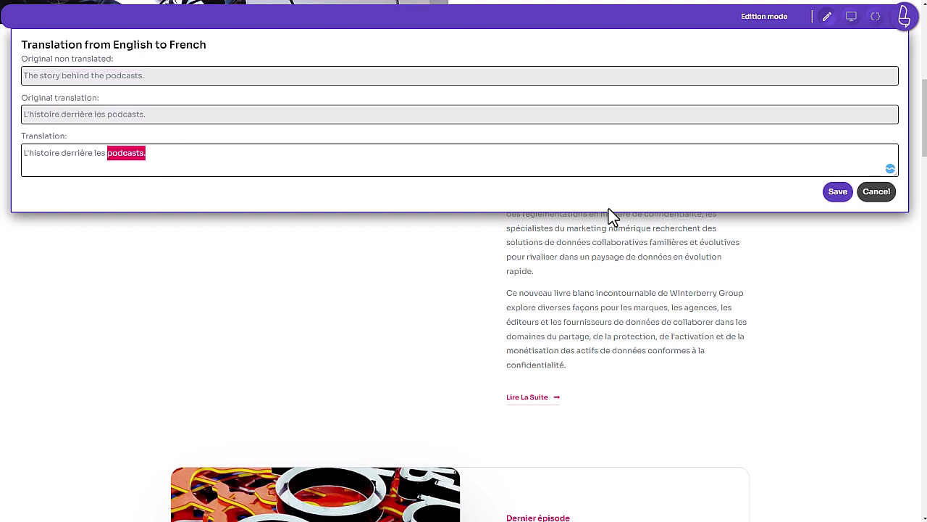
{"action": "left_click", "coordinate": [873, 192]}
Open and discard the second testimonial's translation, then switch to Navigation mode at the footer
{"action": "scroll", "coordinate": [787, 256], "scroll_direction": "down", "scroll_amount": 6}
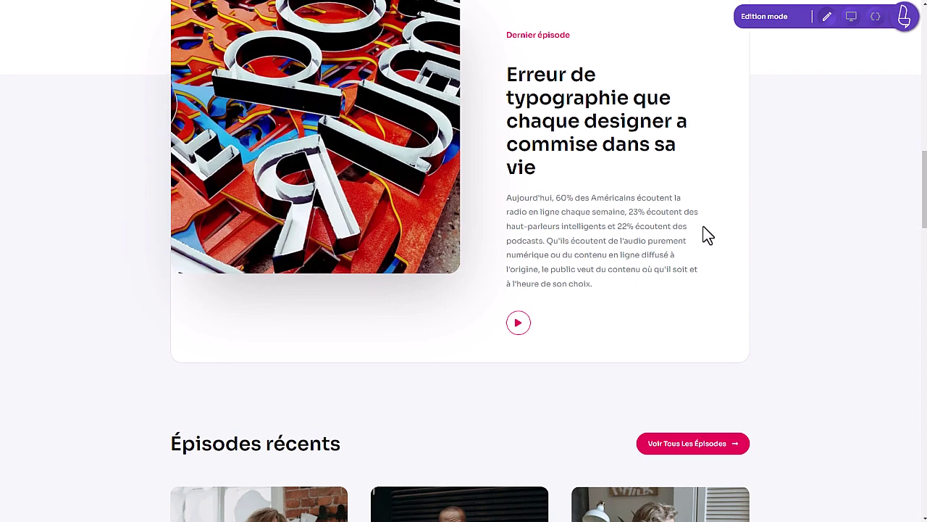
{"action": "scroll", "coordinate": [645, 265], "scroll_direction": "down", "scroll_amount": 2}
{"action": "scroll", "coordinate": [650, 266], "scroll_direction": "down", "scroll_amount": 4}
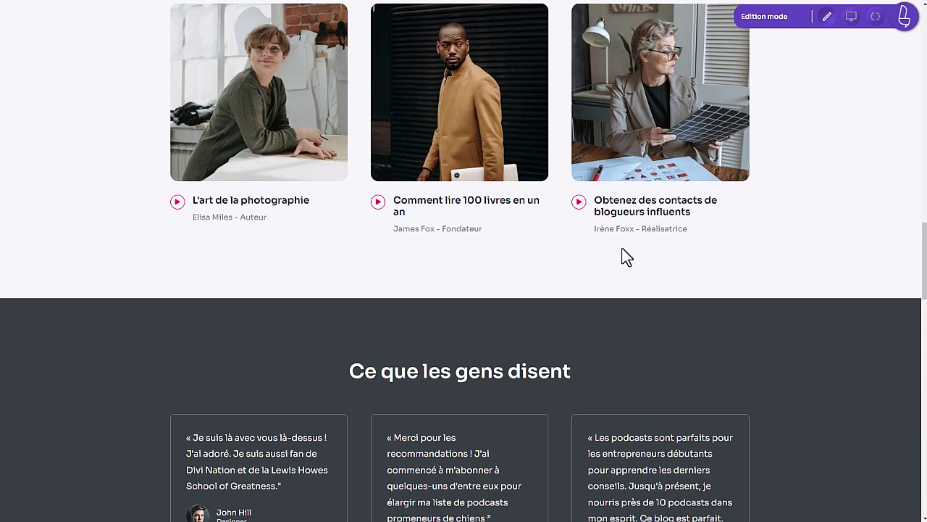
{"action": "scroll", "coordinate": [497, 296], "scroll_direction": "down", "scroll_amount": 4}
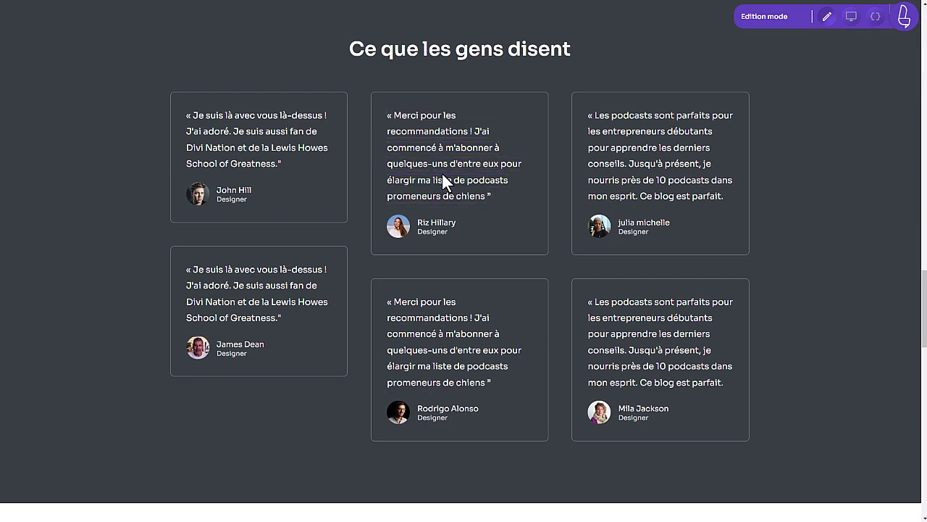
{"action": "left_click", "coordinate": [449, 192]}
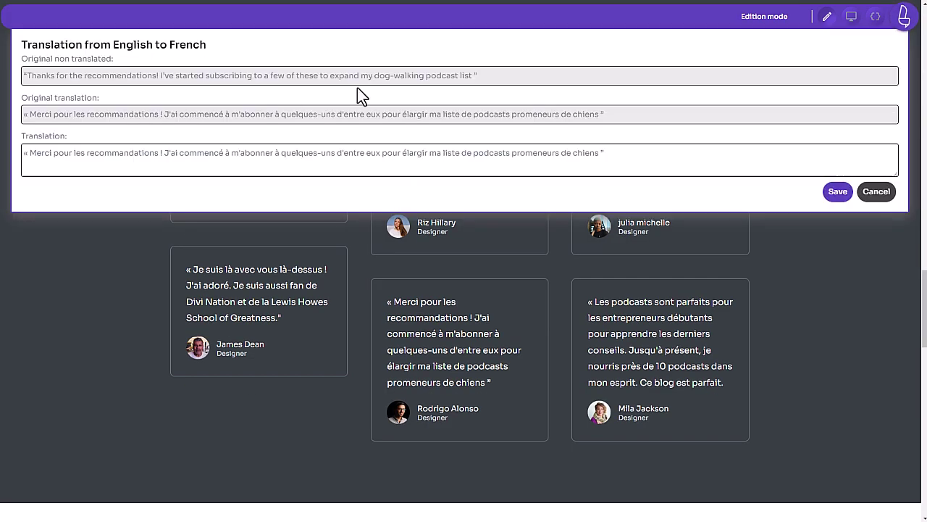
{"action": "left_click", "coordinate": [877, 191]}
{"action": "scroll", "coordinate": [857, 124], "scroll_direction": "up", "scroll_amount": 5}
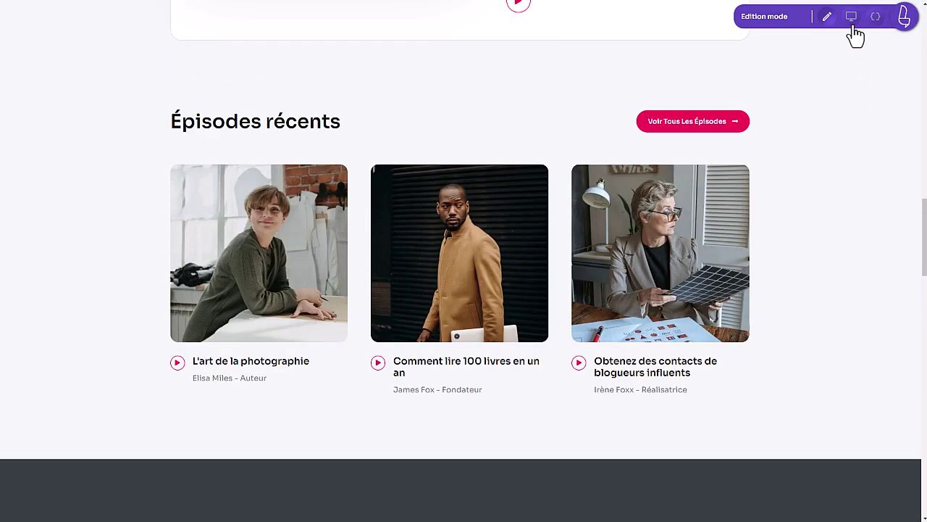
{"action": "left_click", "coordinate": [851, 16]}
{"action": "scroll", "coordinate": [832, 126], "scroll_direction": "up", "scroll_amount": 10}
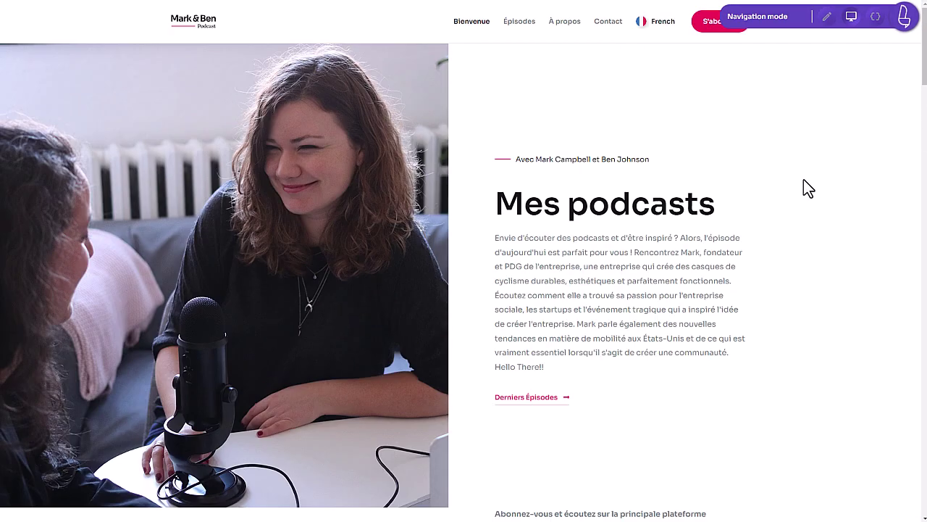
{"action": "scroll", "coordinate": [629, 319], "scroll_direction": "down", "scroll_amount": 15}
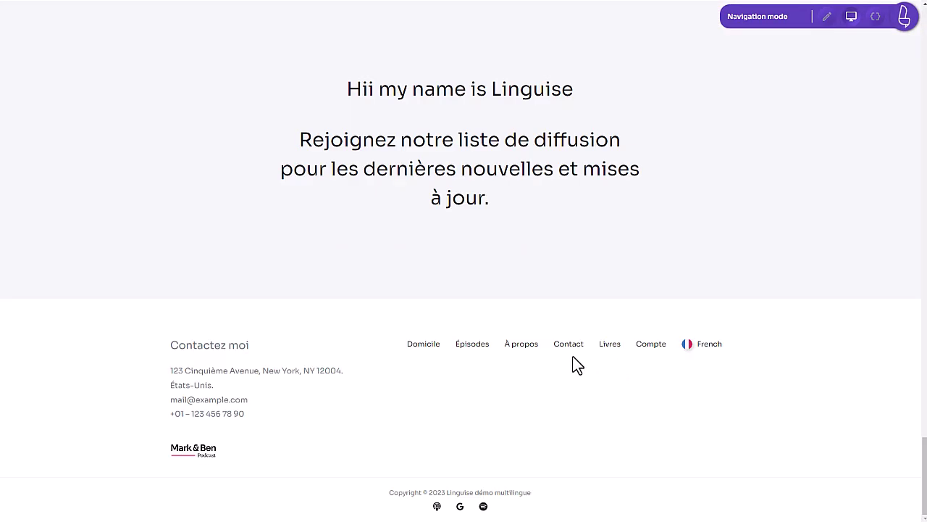
On the Livres page, inspect the Manuel numéro 2 title translation, cancel, and return to Navigation mode
{"action": "left_click", "coordinate": [612, 347]}
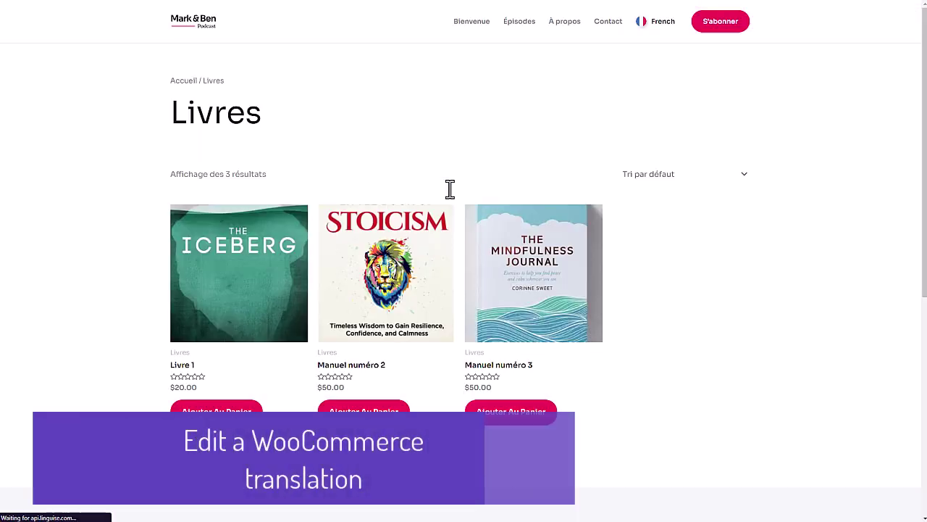
{"action": "left_click", "coordinate": [826, 17]}
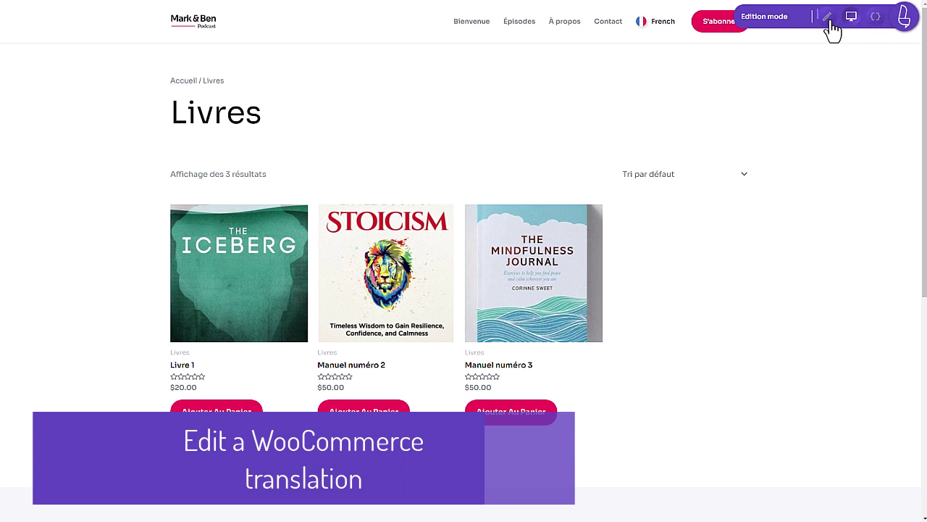
{"action": "left_click", "coordinate": [382, 368]}
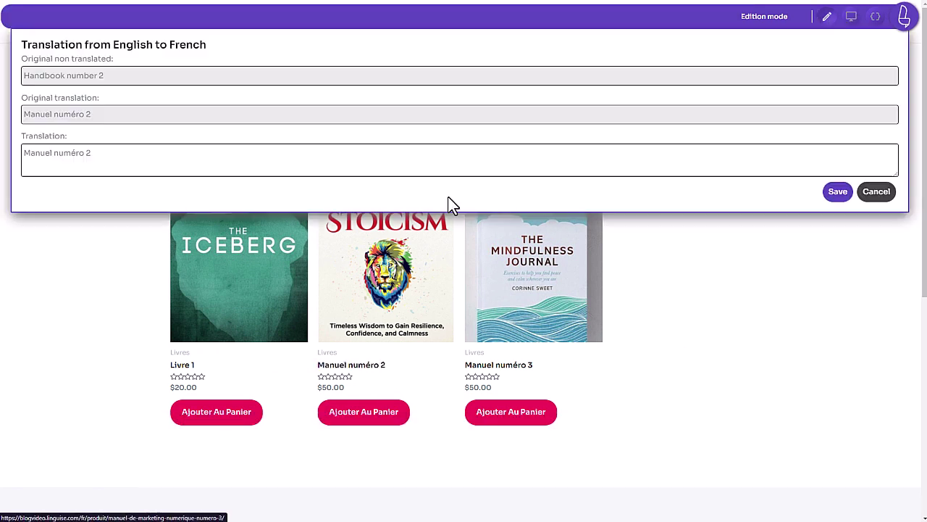
{"action": "left_click_drag", "start_coordinate": [116, 158], "coordinate": [21, 158]}
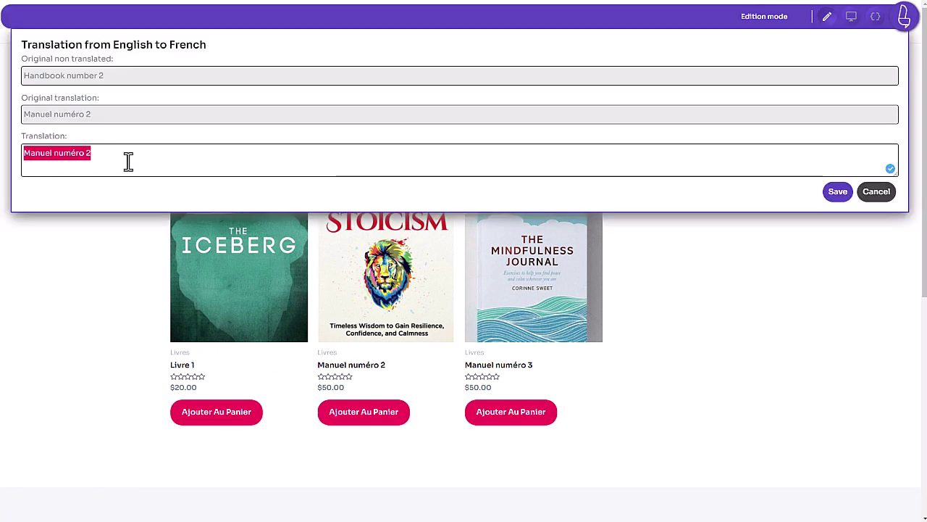
{"action": "left_click", "coordinate": [876, 192]}
{"action": "left_click", "coordinate": [851, 16]}
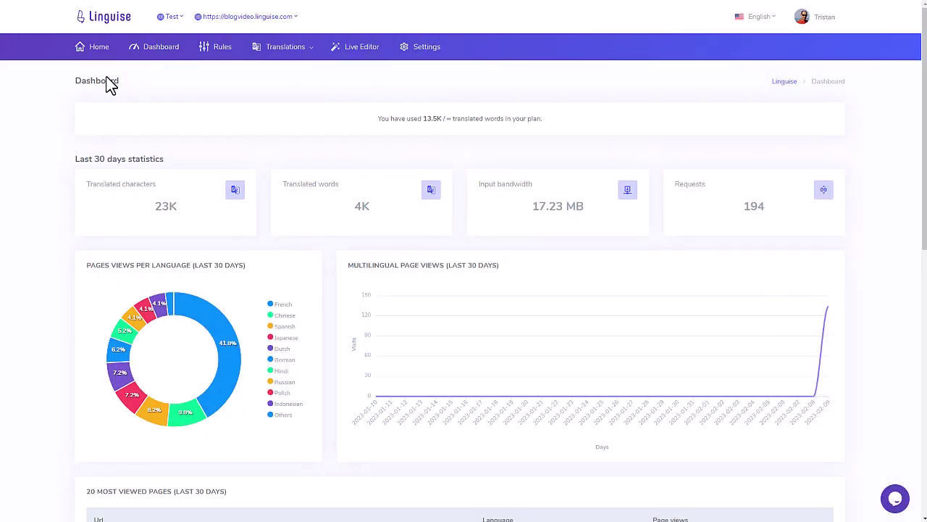
Go to the dashboard, then the Rules page listing the Creative text-replace rule
{"action": "left_click", "coordinate": [162, 48]}
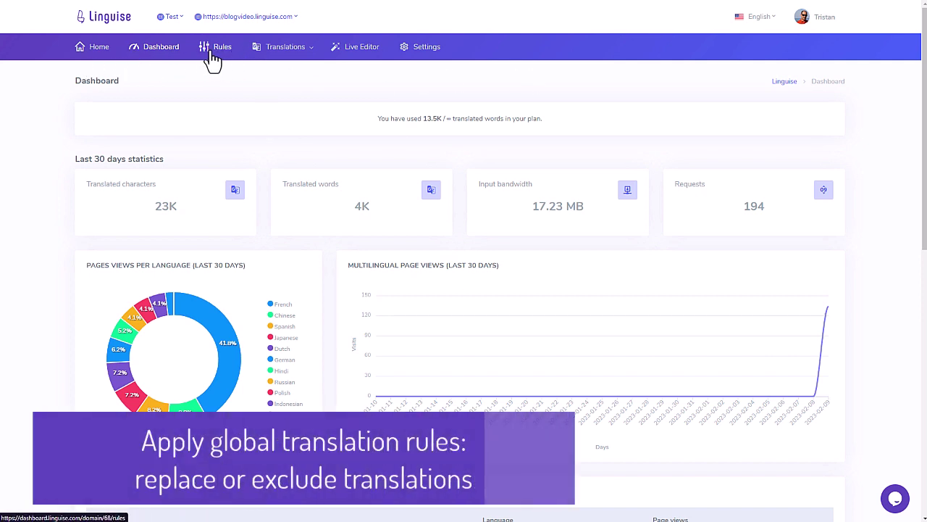
{"action": "left_click", "coordinate": [232, 55]}
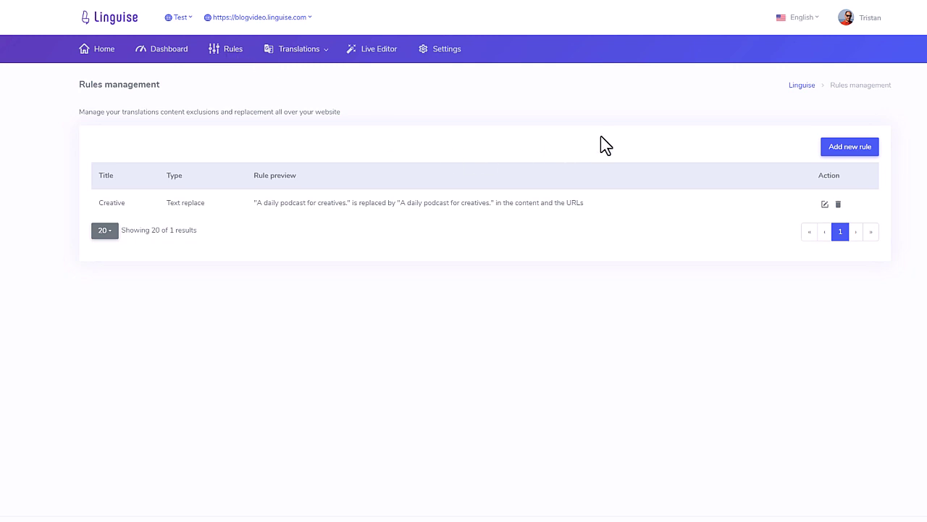
{"action": "left_click_drag", "start_coordinate": [347, 116], "coordinate": [72, 115]}
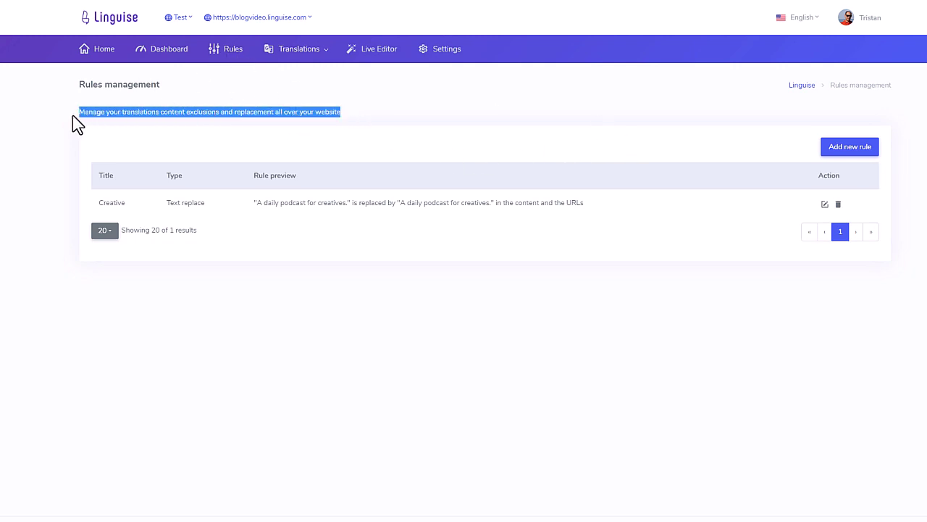
{"action": "left_click", "coordinate": [150, 109]}
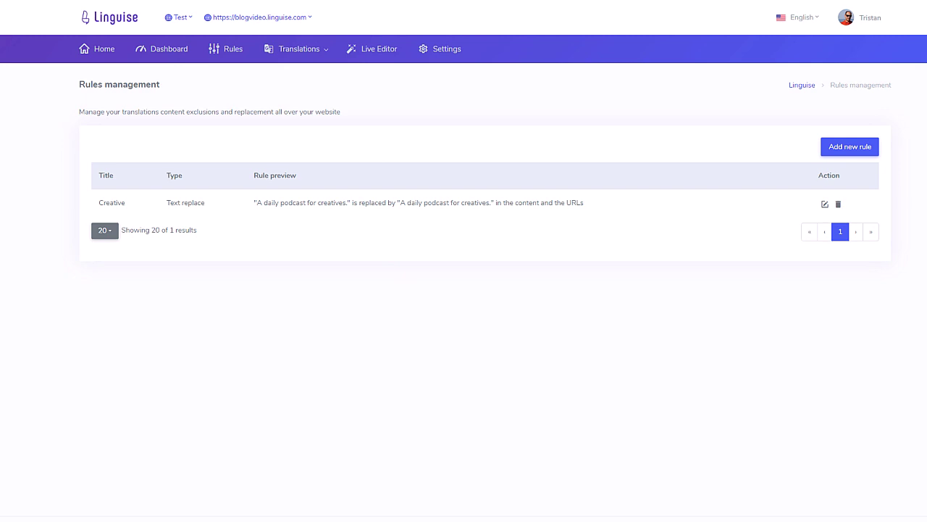
Start a new Text replace rule titled Podcast with 'Mes podcasts' as the text to replace
{"action": "left_click", "coordinate": [846, 150]}
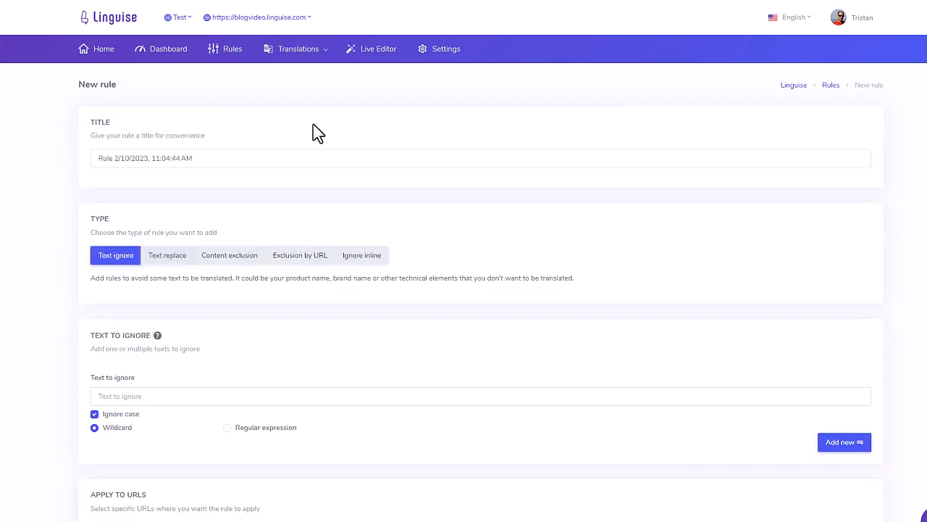
{"action": "left_click_drag", "start_coordinate": [225, 161], "coordinate": [67, 159]}
{"action": "type", "text": "Podcast"}
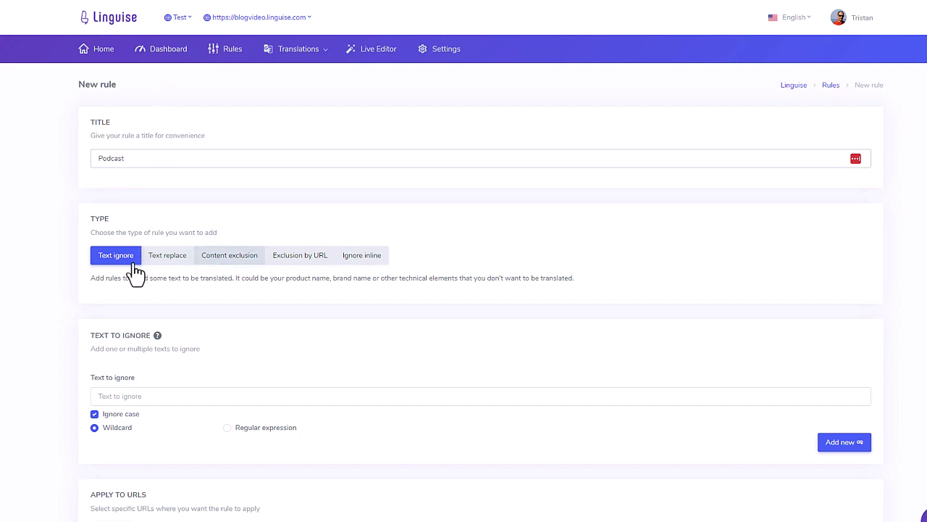
{"action": "left_click", "coordinate": [168, 261]}
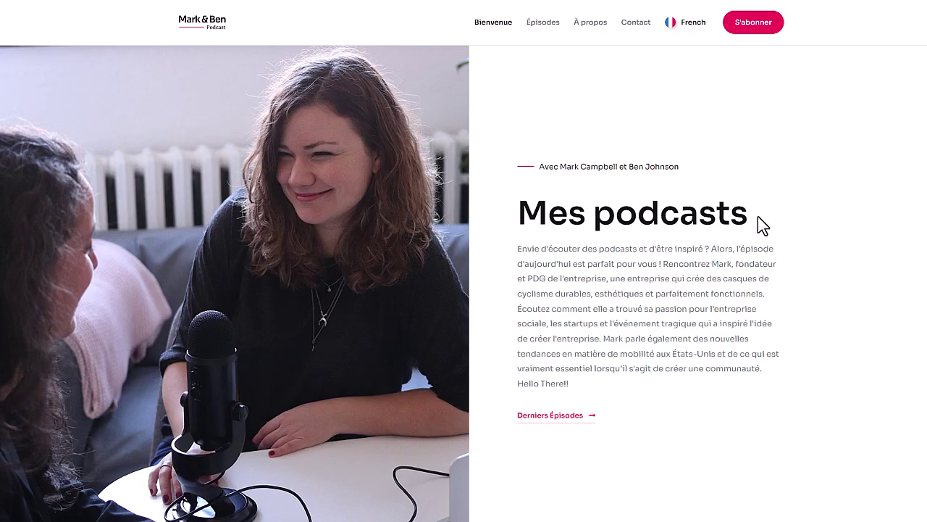
{"action": "left_click_drag", "start_coordinate": [758, 216], "coordinate": [521, 215]}
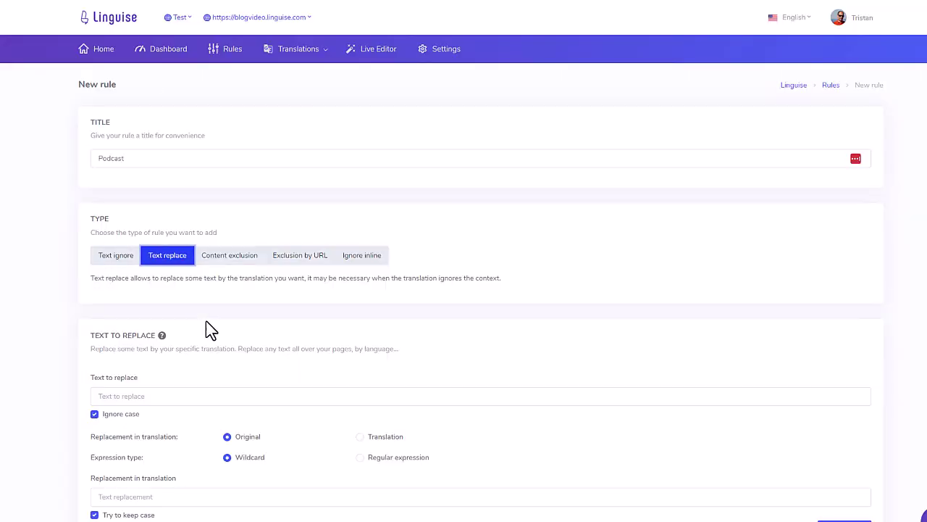
{"action": "scroll", "coordinate": [205, 321], "scroll_direction": "down", "scroll_amount": 3}
{"action": "left_click", "coordinate": [135, 227]}
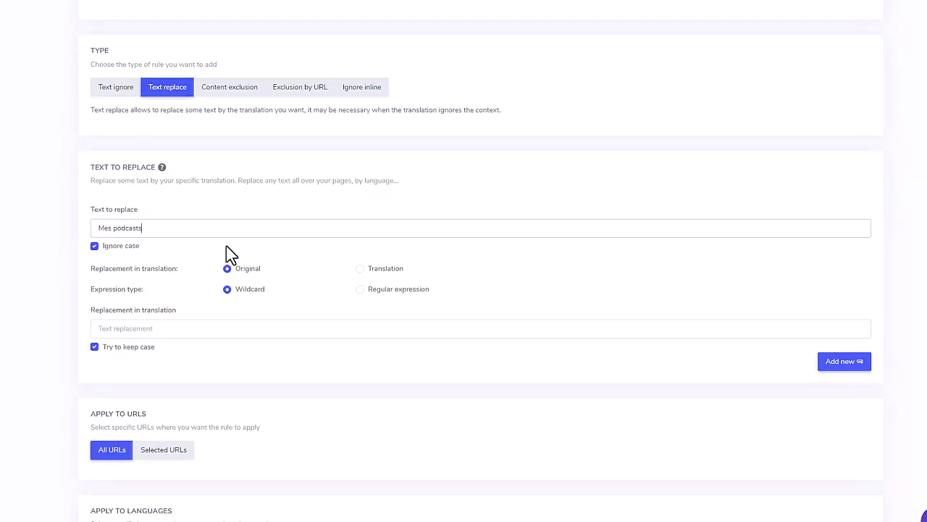
Replace it with 'Ma musique' in translations, limited to French, and save the rule
{"action": "left_click", "coordinate": [383, 270]}
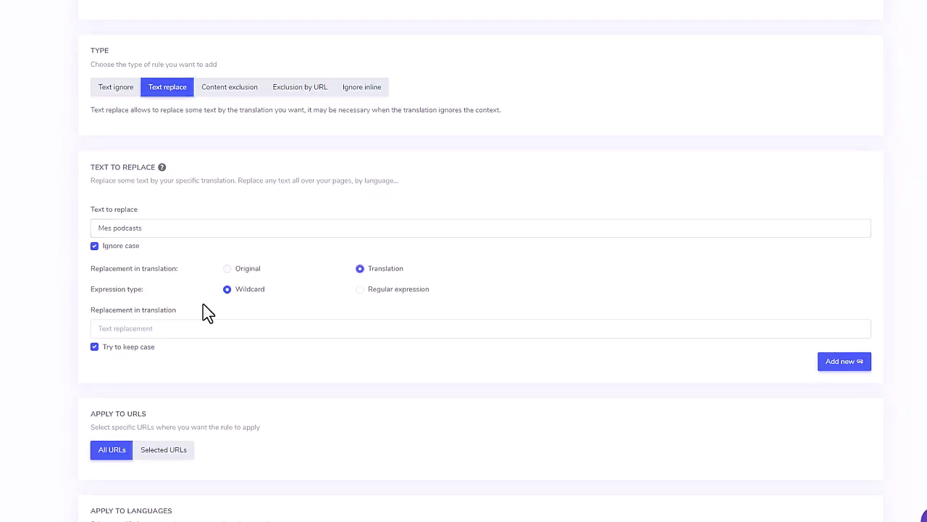
{"action": "left_click", "coordinate": [153, 330]}
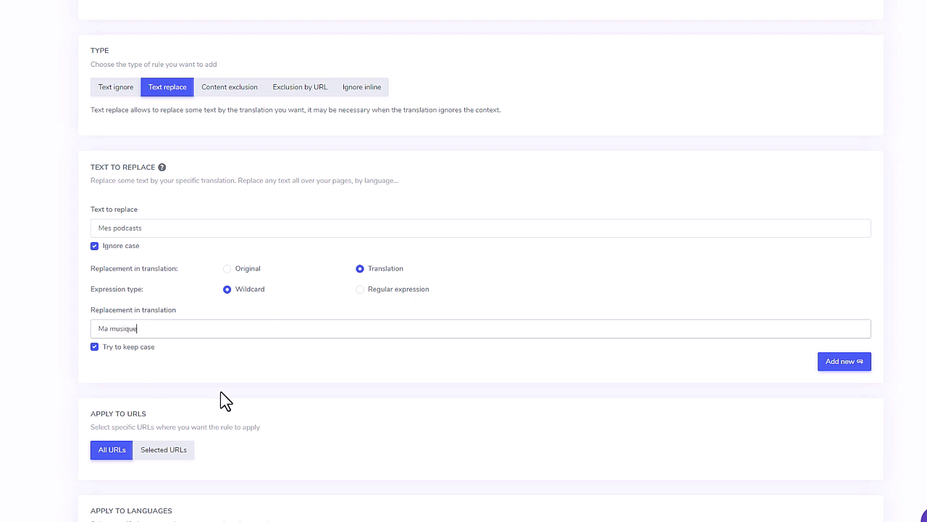
{"action": "scroll", "coordinate": [367, 365], "scroll_direction": "down", "scroll_amount": 2}
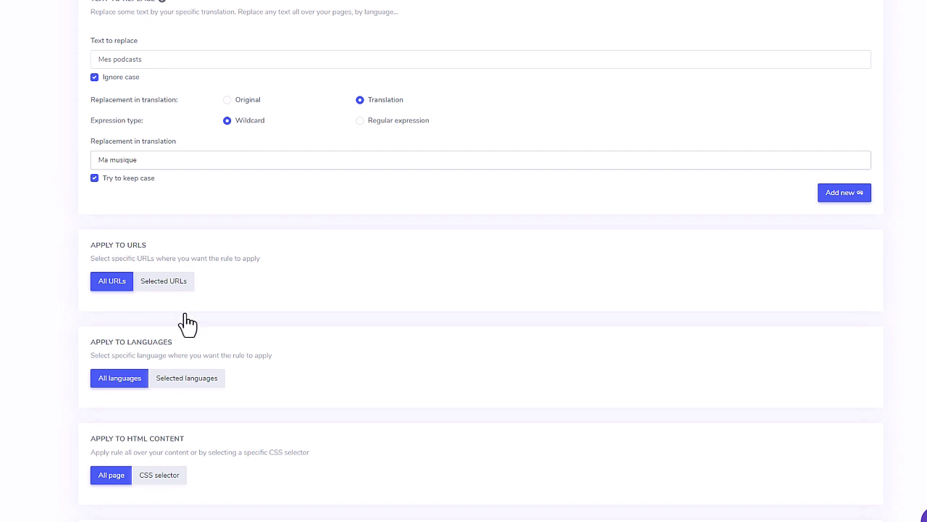
{"action": "scroll", "coordinate": [243, 262], "scroll_direction": "down", "scroll_amount": 2}
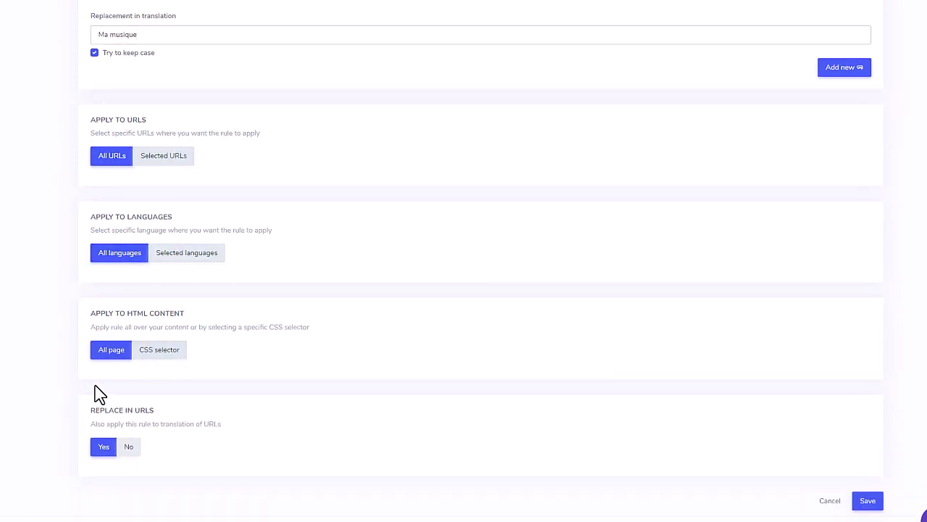
{"action": "left_click", "coordinate": [186, 252]}
{"action": "left_click", "coordinate": [155, 284]}
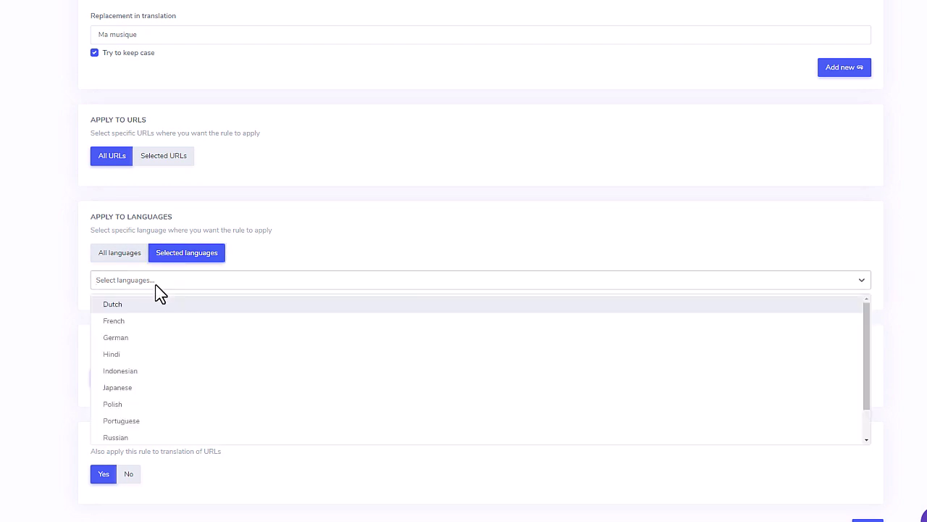
{"action": "type", "text": "fr"}
{"action": "left_click", "coordinate": [154, 305]}
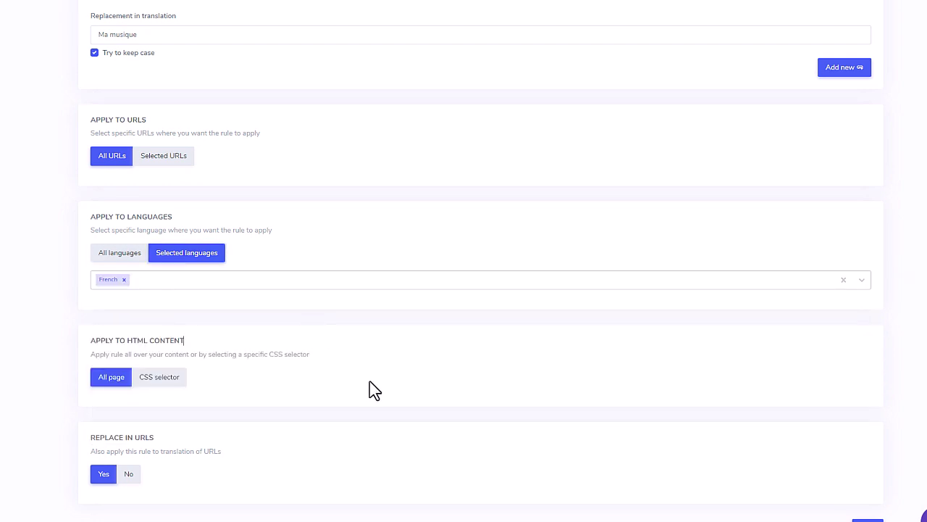
{"action": "scroll", "coordinate": [368, 387], "scroll_direction": "down", "scroll_amount": 1}
{"action": "left_click", "coordinate": [879, 507]}
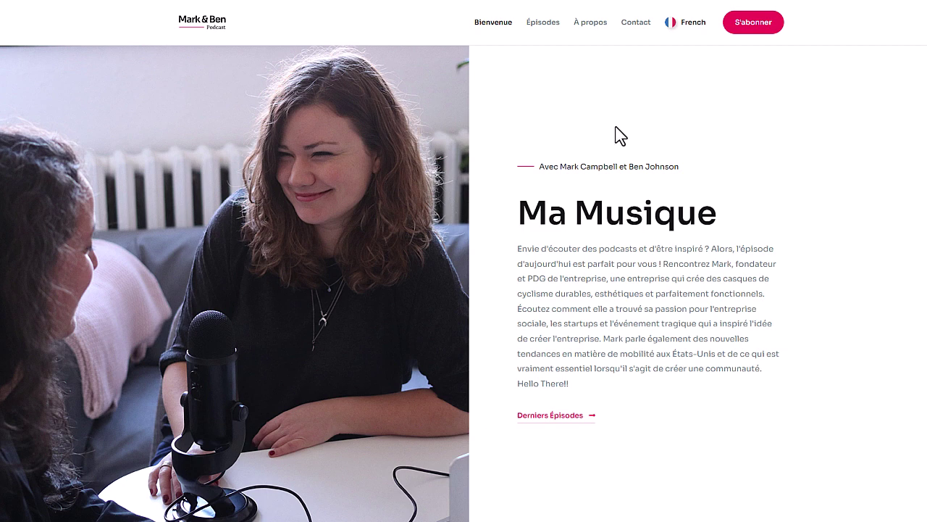
Highlight the French homepage heading to confirm it reads 'Ma Musique'
{"action": "left_click_drag", "start_coordinate": [736, 230], "coordinate": [518, 233]}
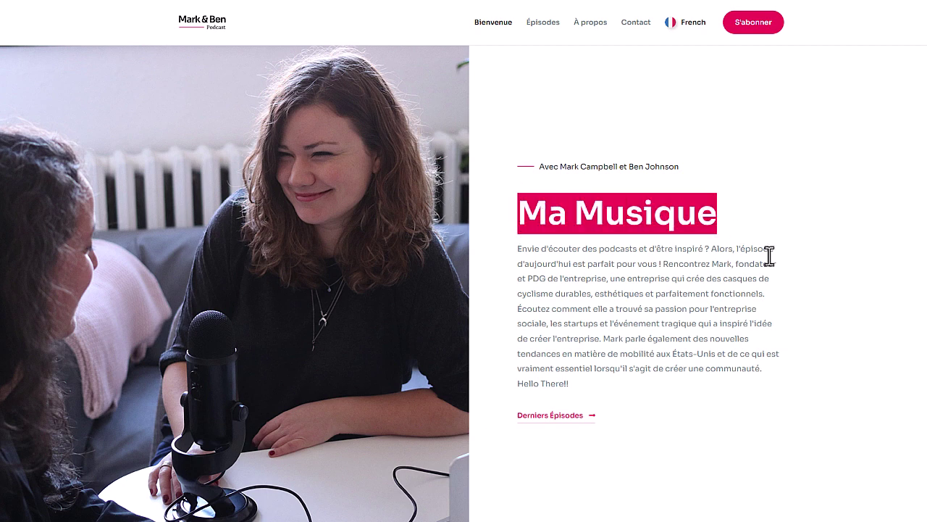
{"action": "left_click", "coordinate": [689, 216]}
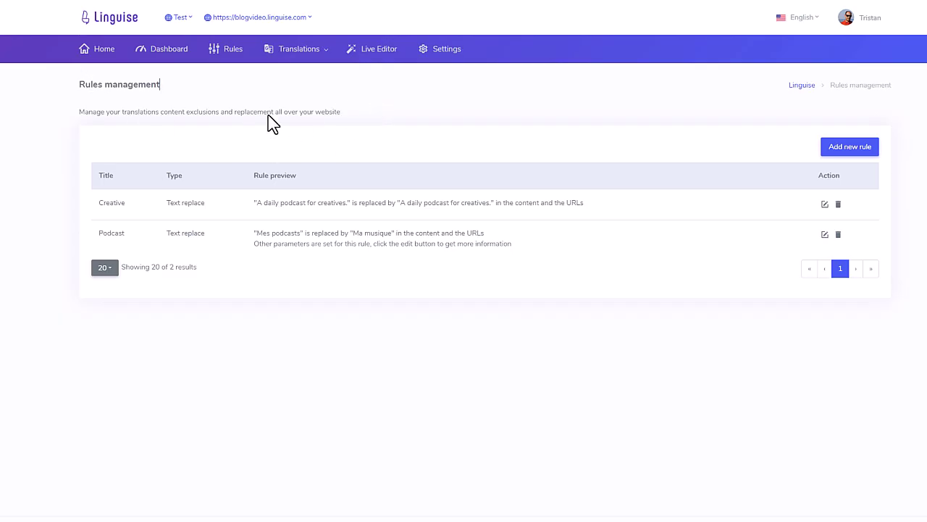
Open Translations management and filter the list to French
{"action": "left_click", "coordinate": [300, 56]}
{"action": "left_click", "coordinate": [294, 75]}
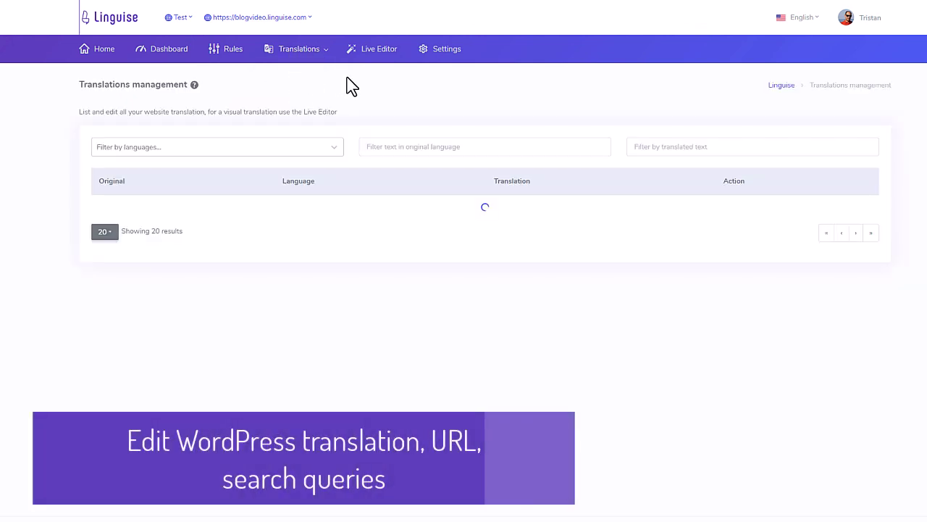
{"action": "left_click", "coordinate": [310, 148]}
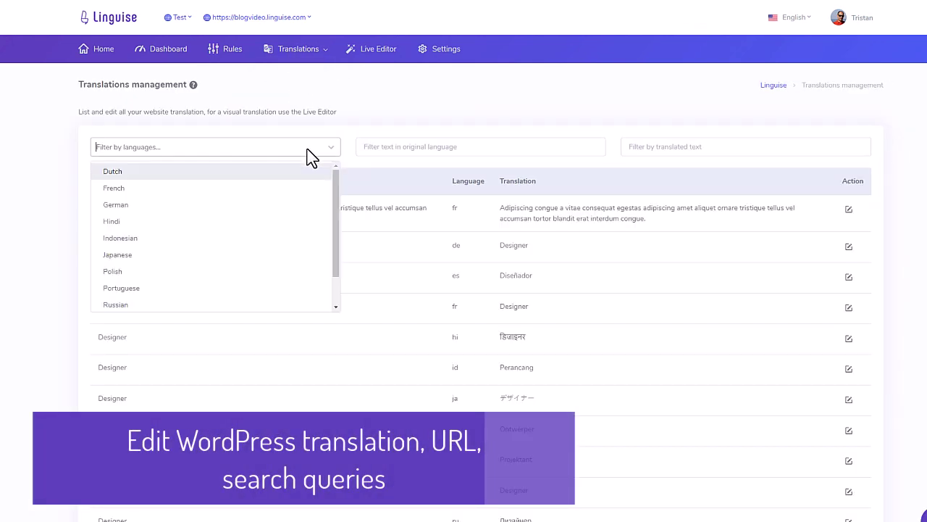
{"action": "left_click", "coordinate": [294, 188]}
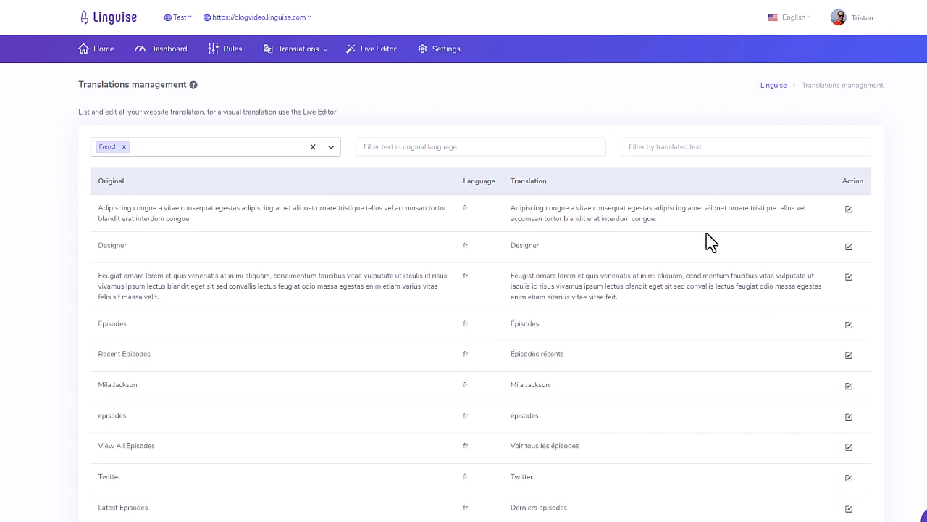
Open the first French translation for editing, then cancel without changes
{"action": "left_click", "coordinate": [849, 210]}
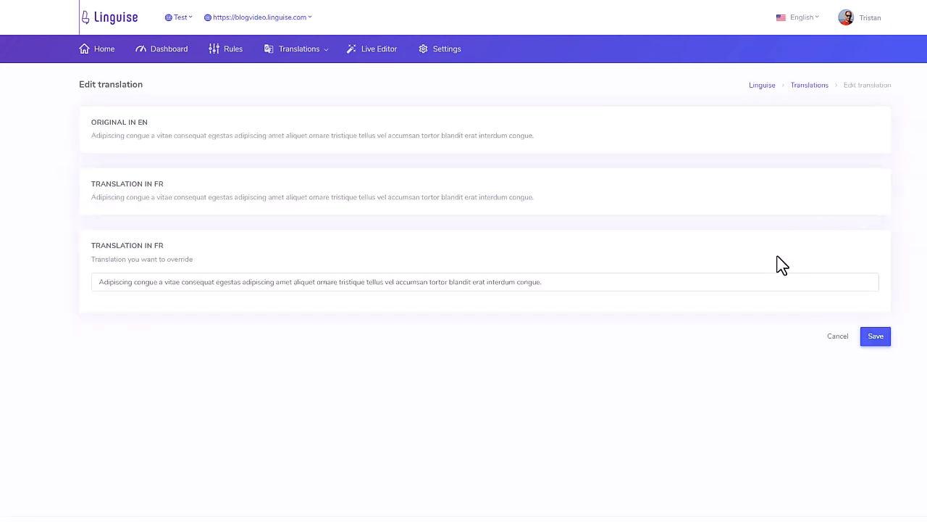
{"action": "left_click", "coordinate": [578, 282]}
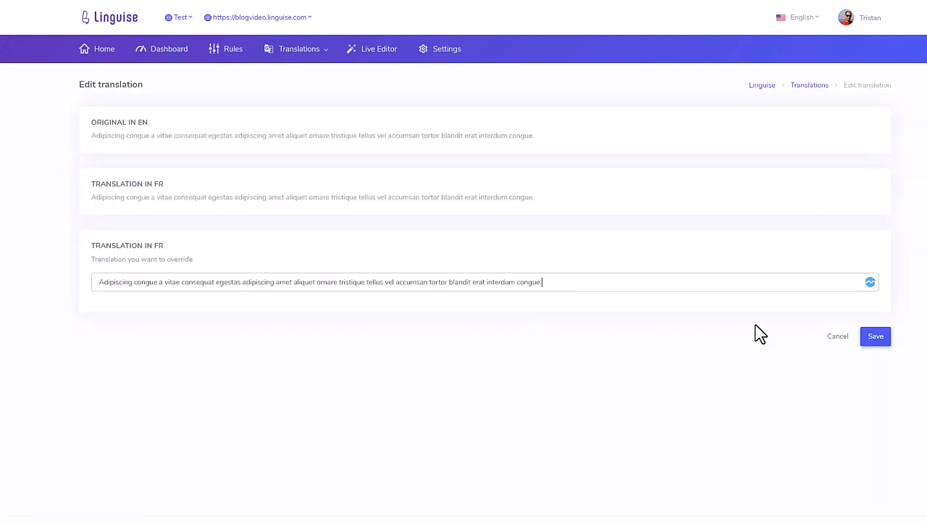
{"action": "left_click", "coordinate": [832, 336]}
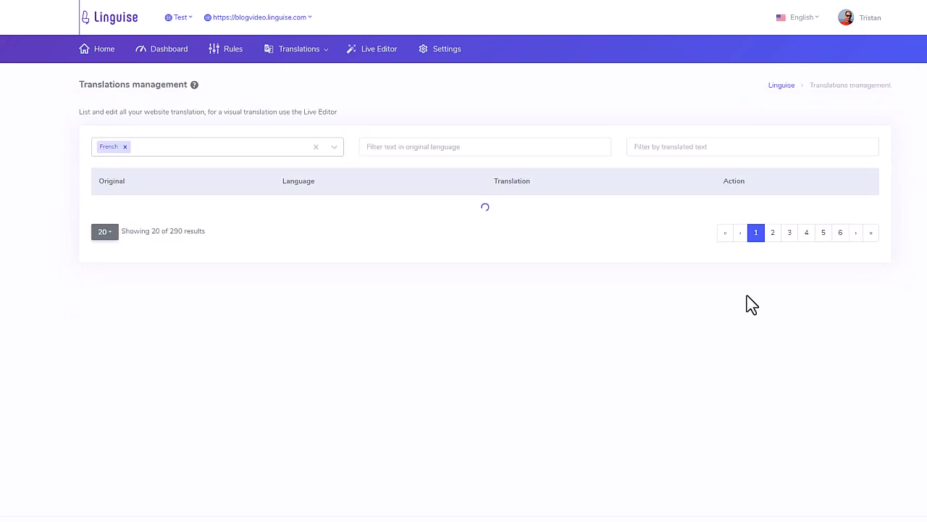
Visit the Search Queries page, then the URL translations management page
{"action": "left_click", "coordinate": [306, 54]}
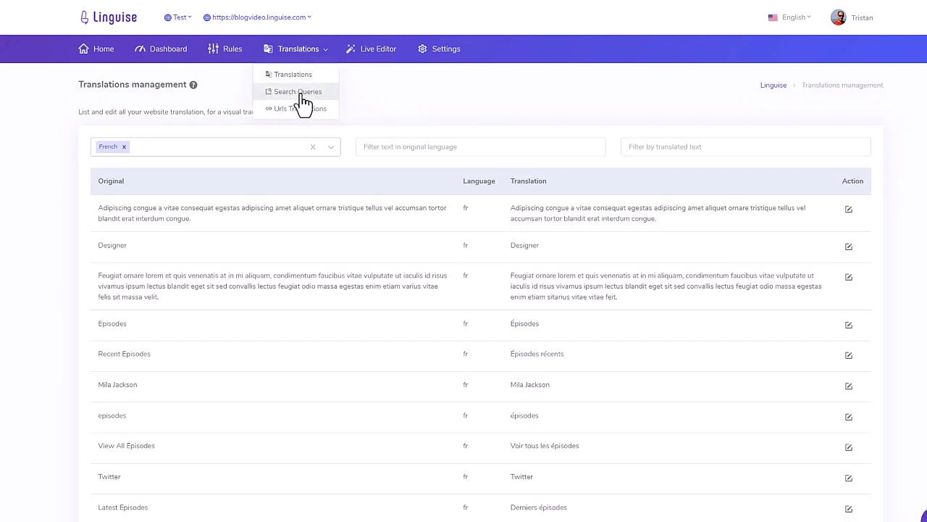
{"action": "left_click", "coordinate": [302, 93]}
{"action": "left_click", "coordinate": [308, 55]}
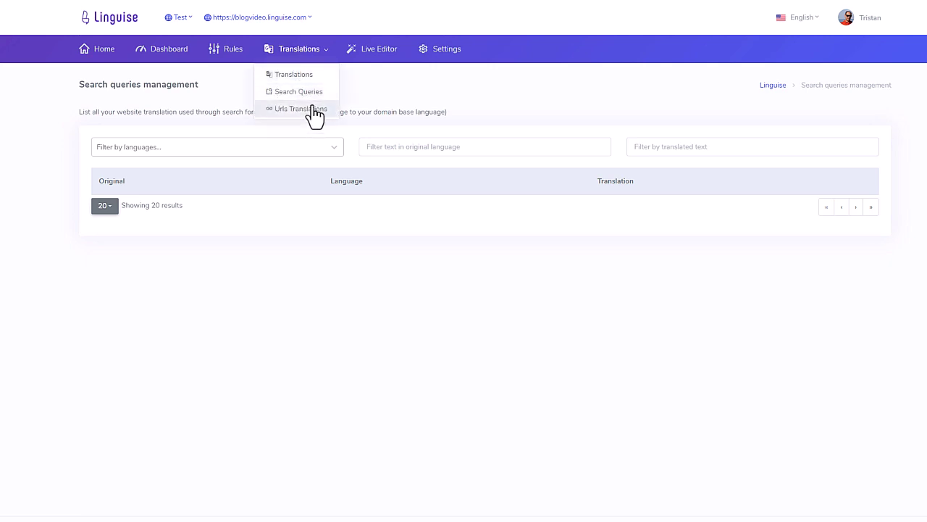
{"action": "left_click", "coordinate": [303, 109]}
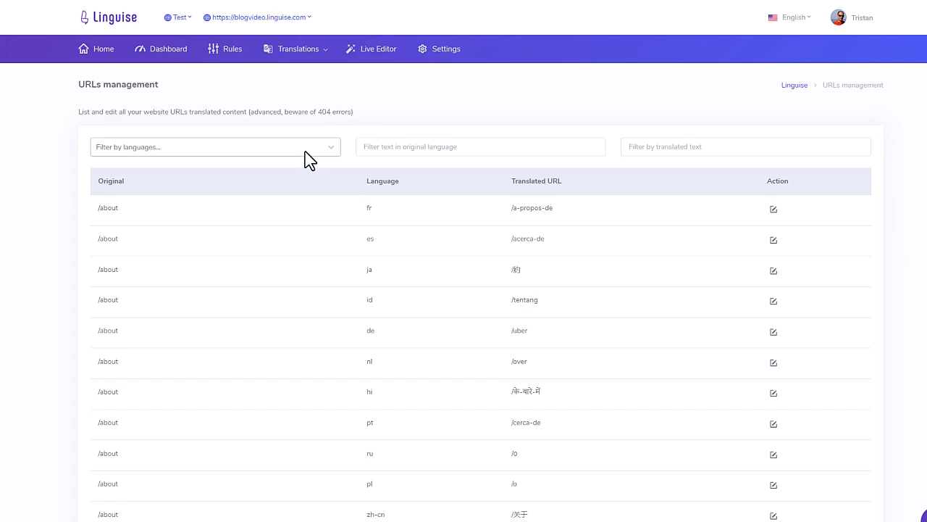
Filter URL translations to German and inspect entries like /mein-konto/konto-bearbeiten
{"action": "left_click", "coordinate": [300, 148]}
{"action": "left_click", "coordinate": [228, 205]}
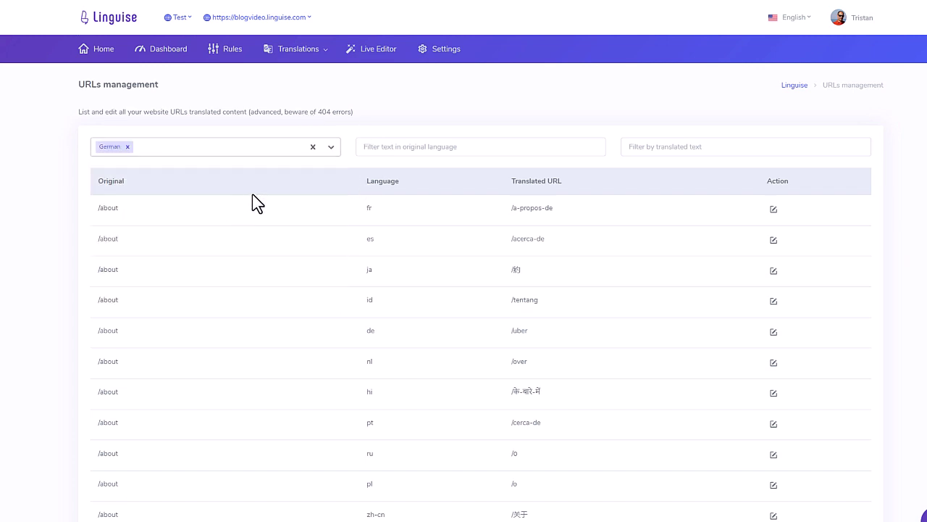
{"action": "scroll", "coordinate": [382, 212], "scroll_direction": "down", "scroll_amount": 2}
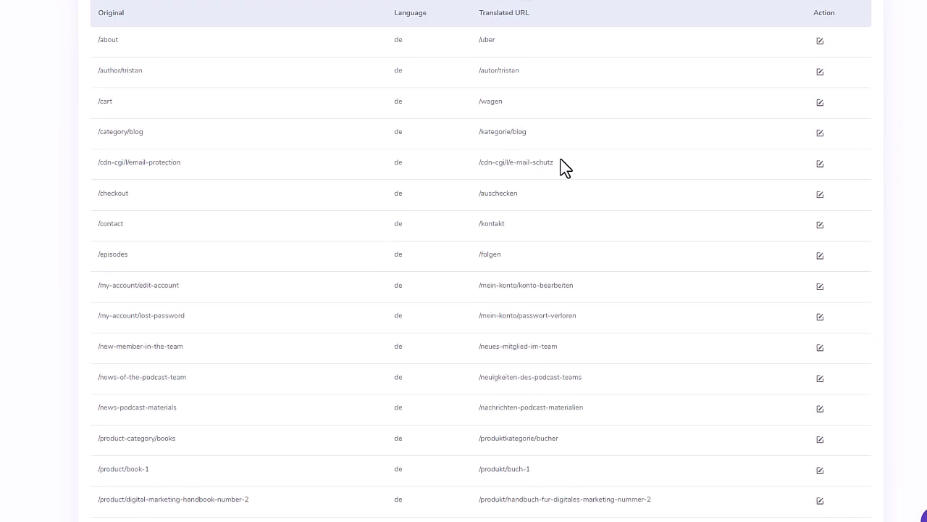
{"action": "left_click_drag", "start_coordinate": [561, 162], "coordinate": [457, 172]}
{"action": "left_click_drag", "start_coordinate": [592, 290], "coordinate": [459, 300]}
{"action": "scroll", "coordinate": [471, 297], "scroll_direction": "up", "scroll_amount": 2}
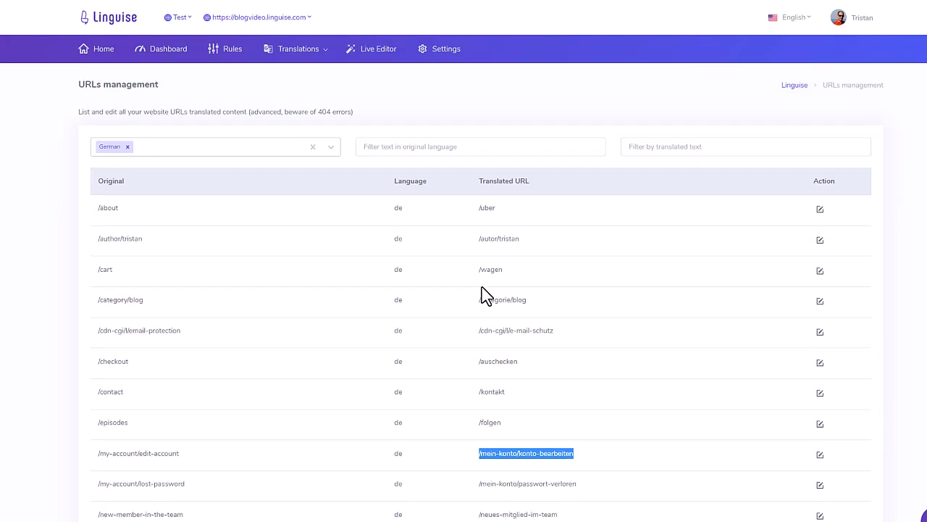
Add Arabic to the Translation Languages in the domain Settings
{"action": "left_click", "coordinate": [444, 51]}
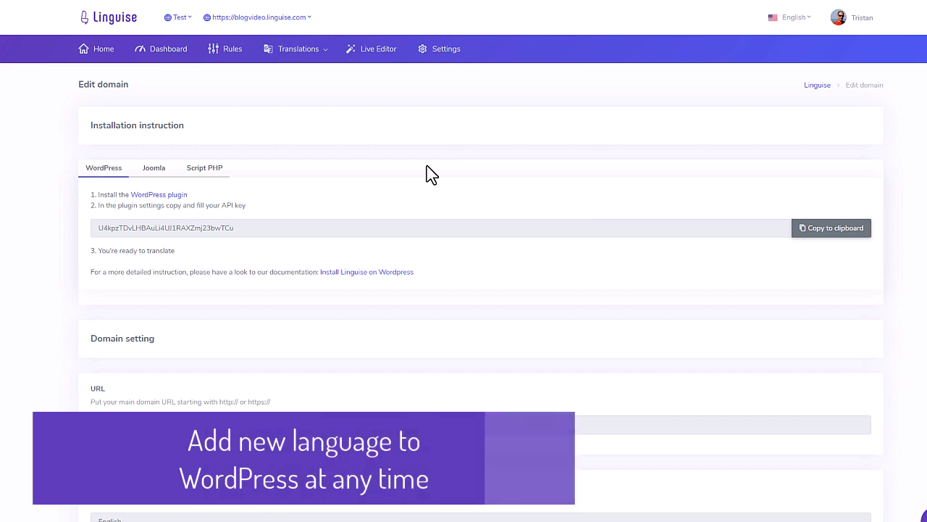
{"action": "scroll", "coordinate": [429, 174], "scroll_direction": "down", "scroll_amount": 4}
{"action": "scroll", "coordinate": [429, 174], "scroll_direction": "down", "scroll_amount": 2}
{"action": "left_click", "coordinate": [587, 229]}
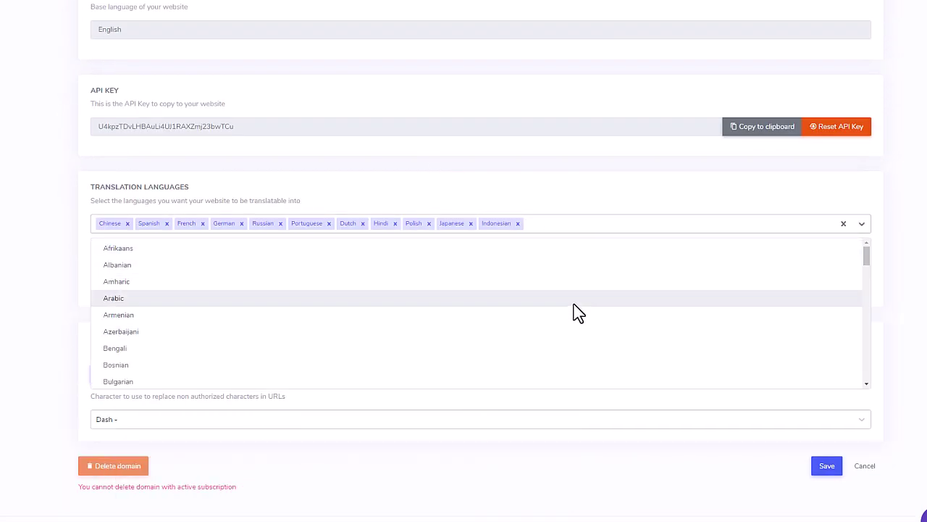
{"action": "left_click", "coordinate": [573, 303]}
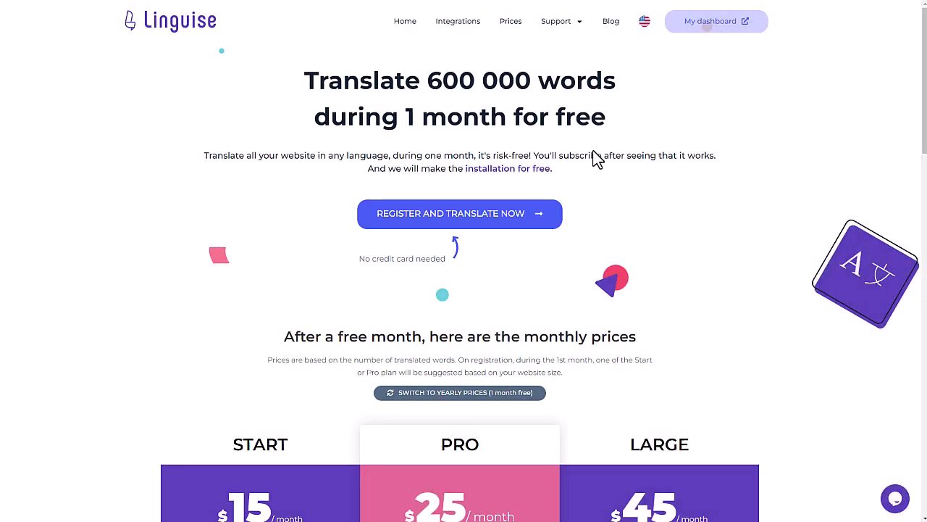
{"action": "scroll", "coordinate": [595, 160], "scroll_direction": "down", "scroll_amount": 5}
{"action": "scroll", "coordinate": [594, 157], "scroll_direction": "up", "scroll_amount": 5}
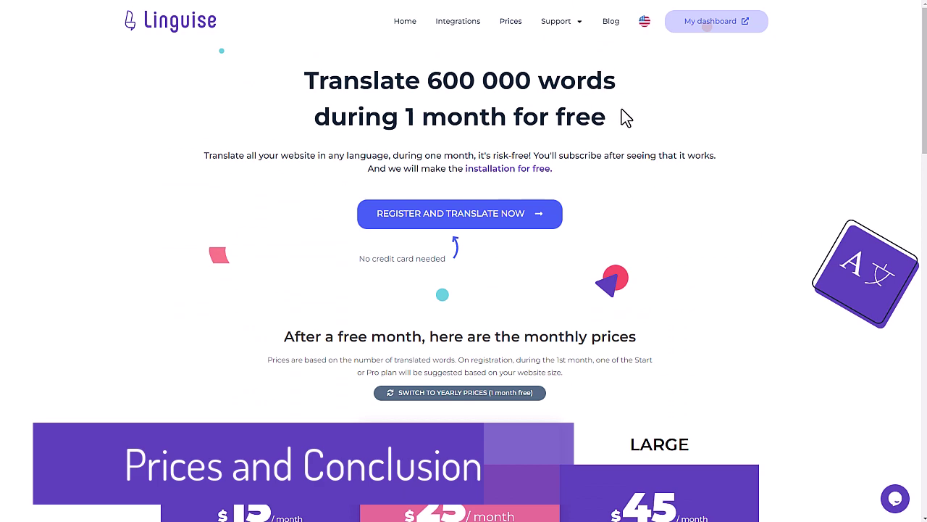
{"action": "left_click_drag", "start_coordinate": [610, 124], "coordinate": [429, 81]}
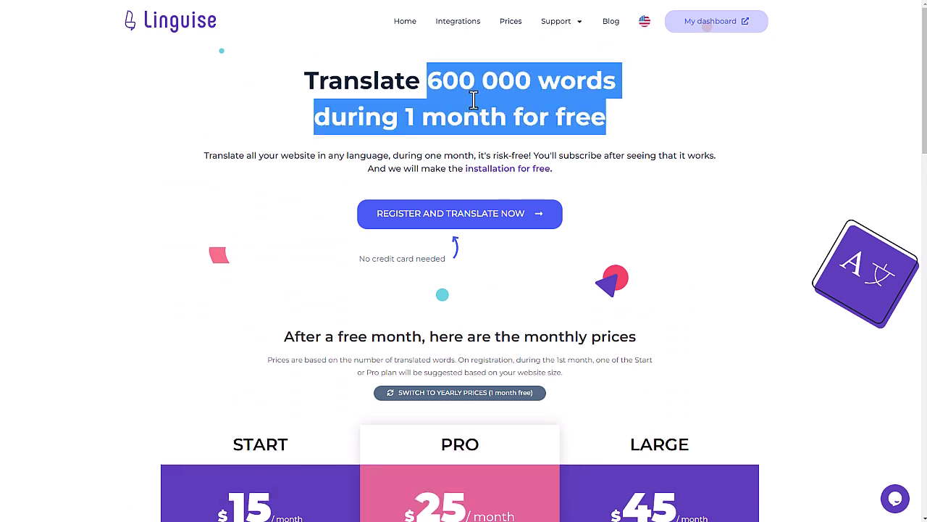
{"action": "scroll", "coordinate": [607, 155], "scroll_direction": "down", "scroll_amount": 4}
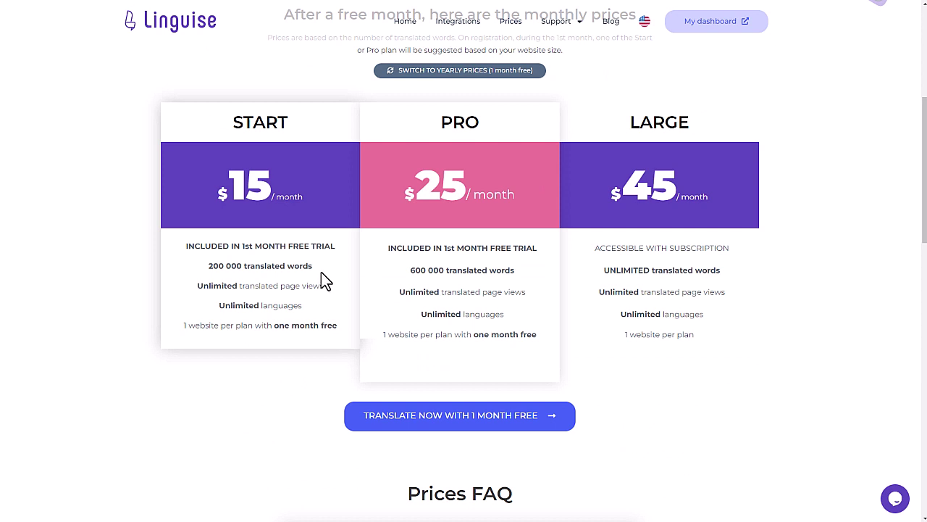
{"action": "left_click_drag", "start_coordinate": [188, 274], "coordinate": [207, 267]}
{"action": "left_click", "coordinate": [642, 266]}
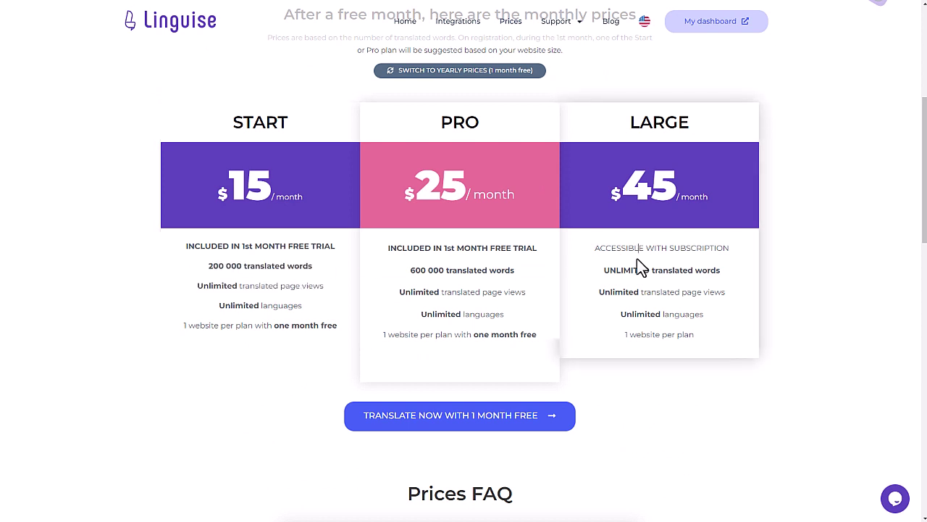
{"action": "left_click_drag", "start_coordinate": [599, 272], "coordinate": [653, 272]}
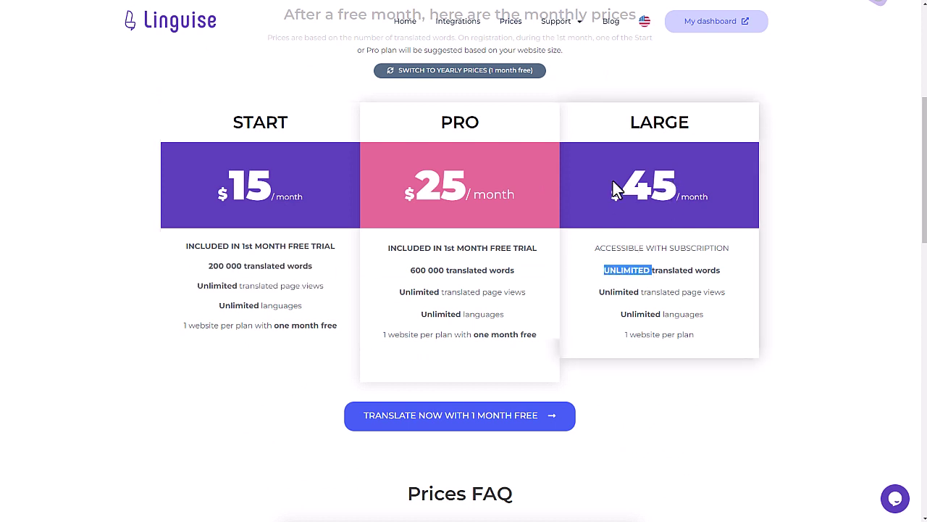
{"action": "left_click", "coordinate": [586, 294]}
{"action": "scroll", "coordinate": [572, 289], "scroll_direction": "up", "scroll_amount": 2}
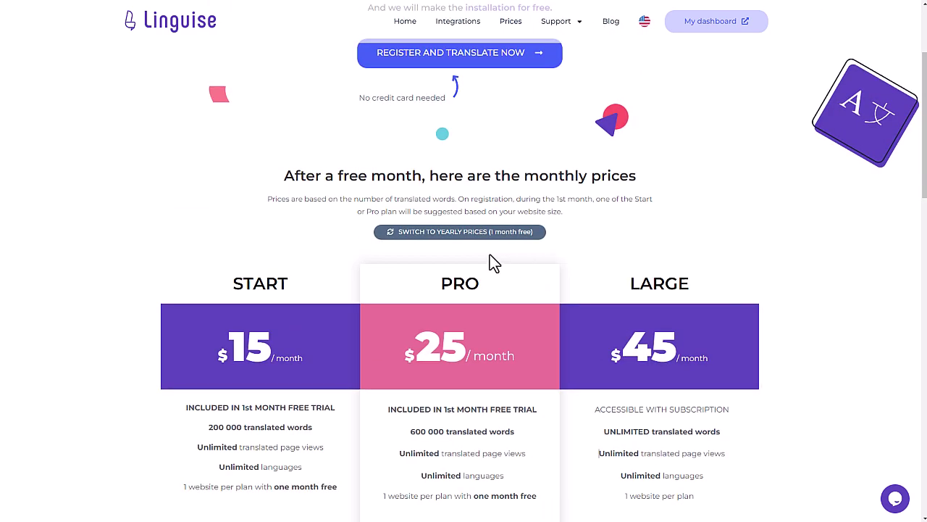
{"action": "left_click", "coordinate": [463, 232]}
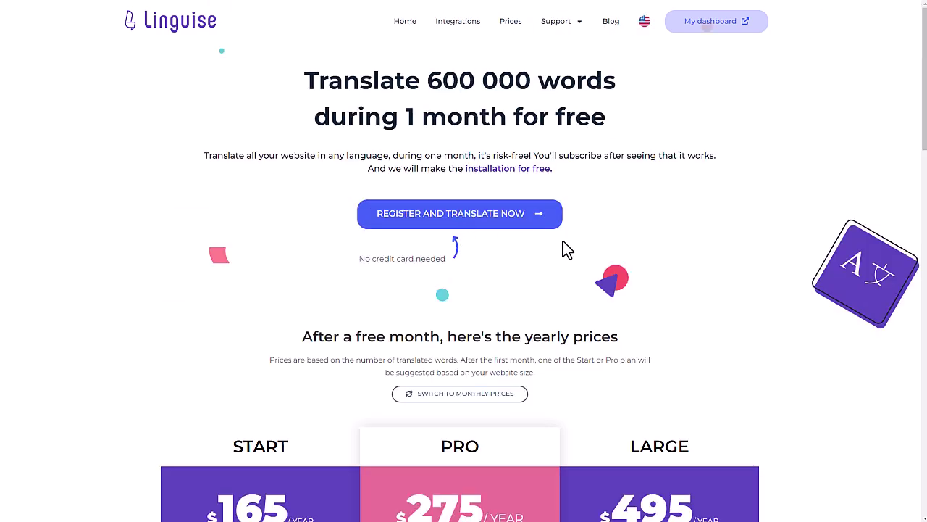
{"action": "scroll", "coordinate": [567, 249], "scroll_direction": "down", "scroll_amount": 4}
{"action": "scroll", "coordinate": [512, 304], "scroll_direction": "up", "scroll_amount": 2}
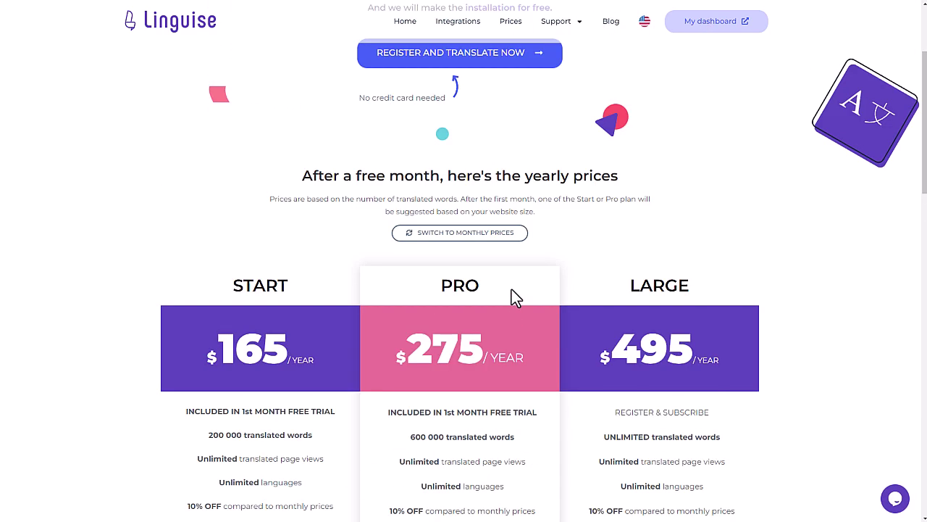
{"action": "left_click", "coordinate": [495, 244]}
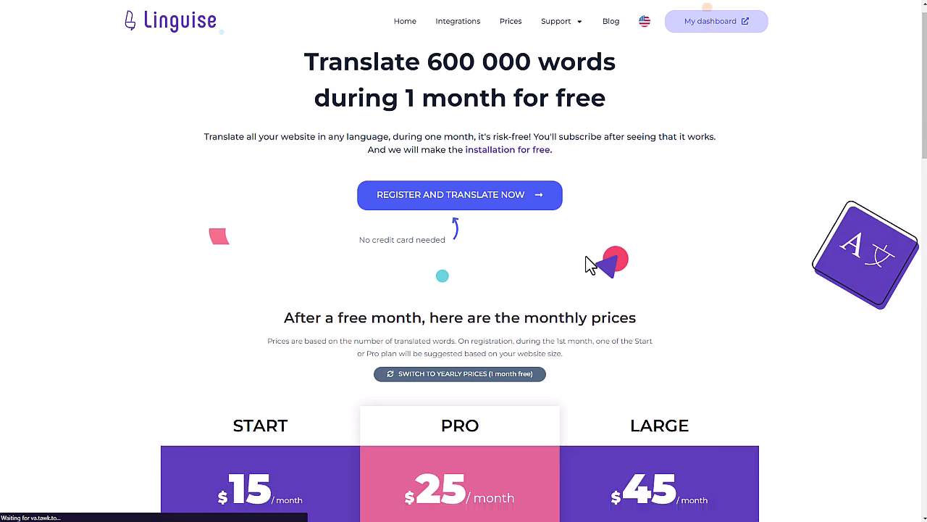
{"action": "scroll", "coordinate": [590, 290], "scroll_direction": "down", "scroll_amount": 4}
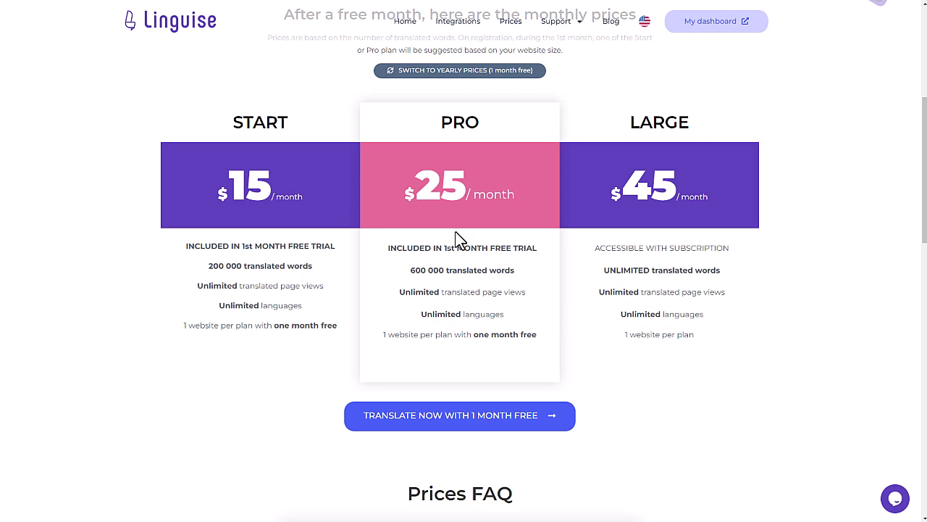
{"action": "scroll", "coordinate": [479, 288], "scroll_direction": "up", "scroll_amount": 4}
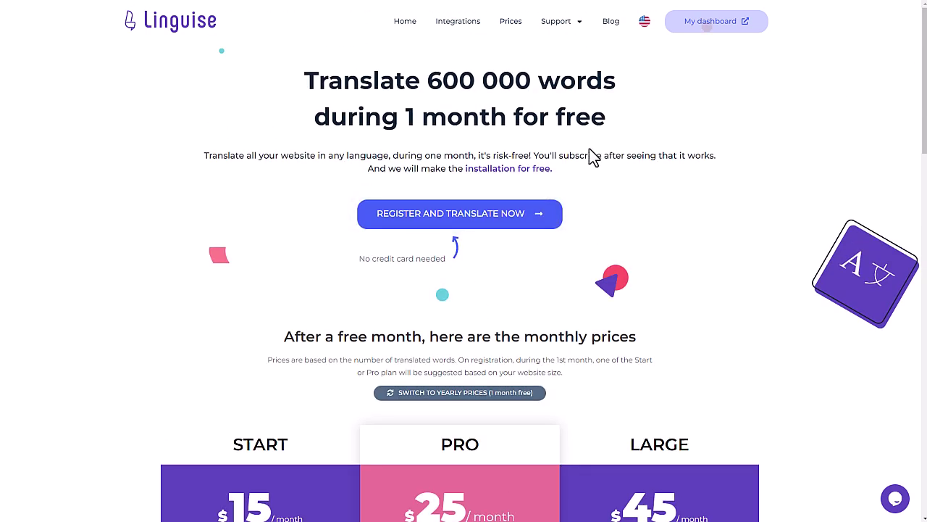
{"action": "left_click_drag", "start_coordinate": [573, 171], "coordinate": [227, 138]}
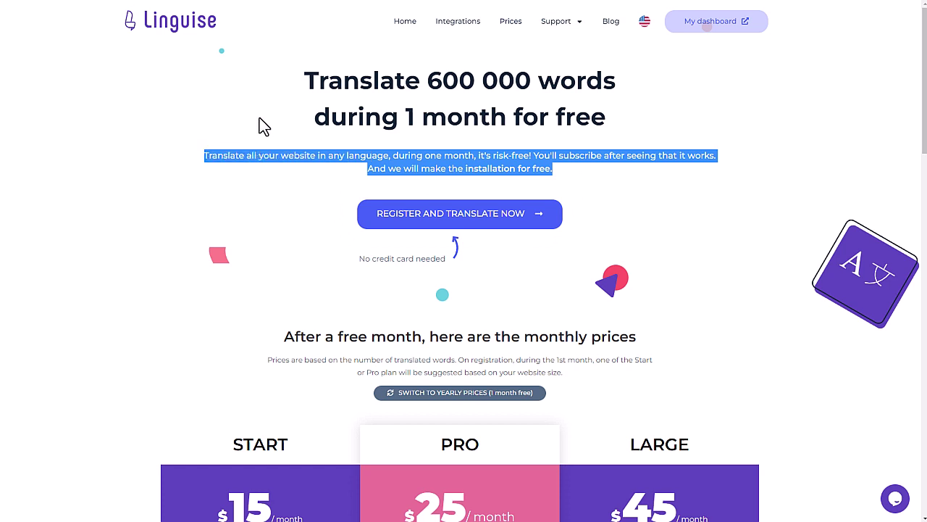
Go to the Linguise home page and scroll down through its sections
{"action": "left_click", "coordinate": [658, 192]}
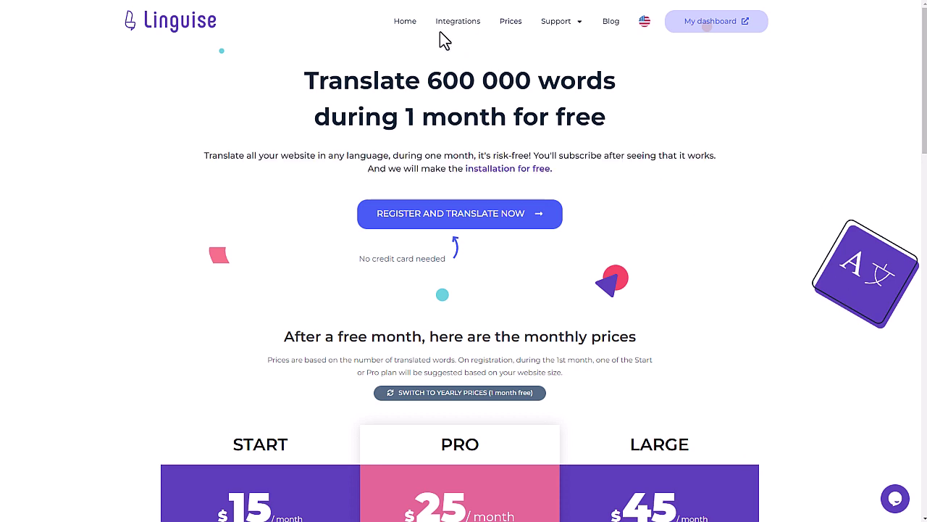
{"action": "left_click", "coordinate": [405, 21]}
{"action": "scroll", "coordinate": [742, 211], "scroll_direction": "down", "scroll_amount": 4}
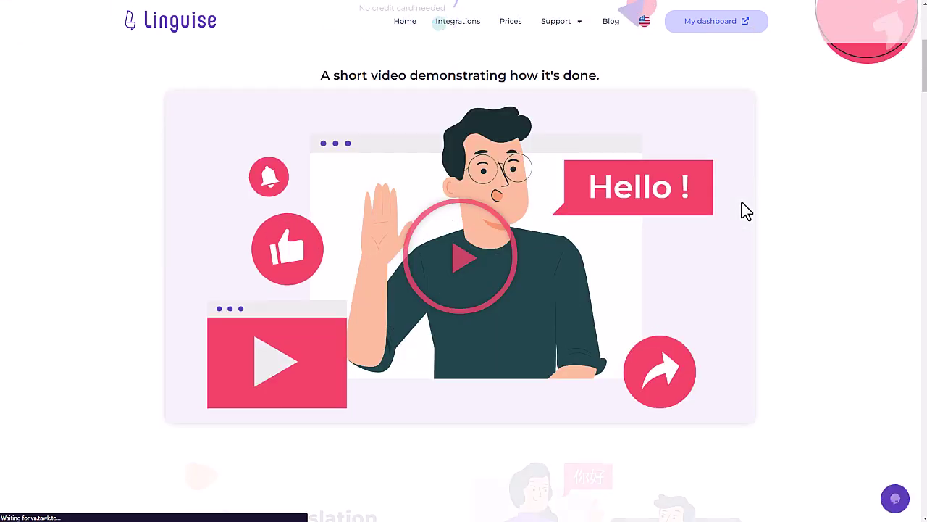
{"action": "scroll", "coordinate": [902, 261], "scroll_direction": "down", "scroll_amount": 4}
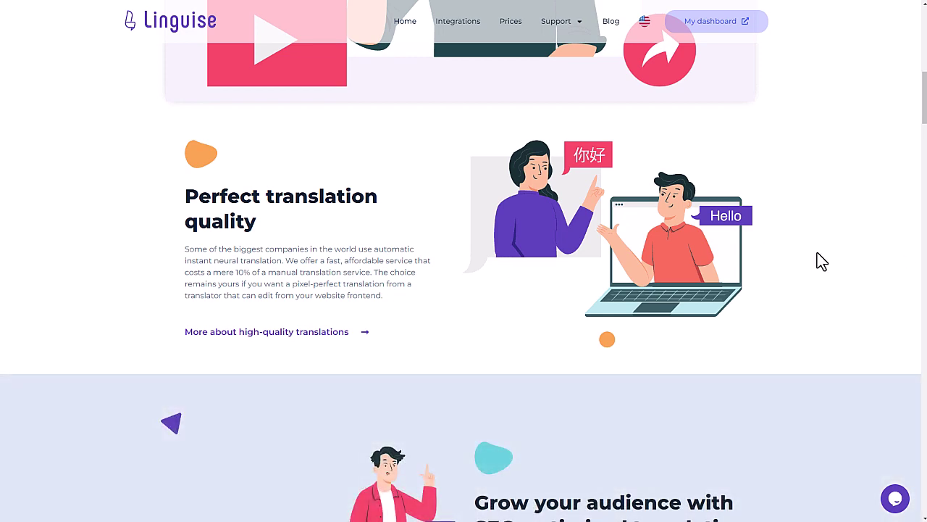
{"action": "scroll", "coordinate": [435, 332], "scroll_direction": "down", "scroll_amount": 5}
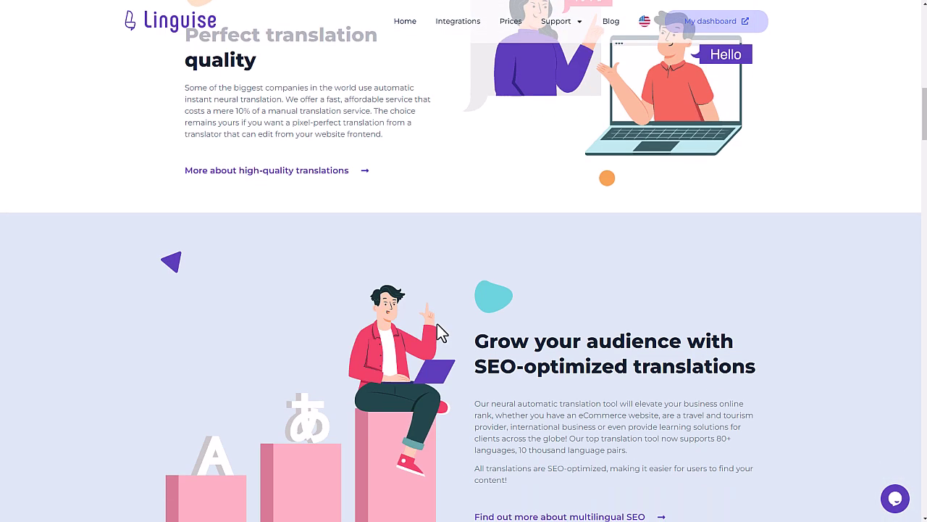
{"action": "scroll", "coordinate": [448, 332], "scroll_direction": "down", "scroll_amount": 4}
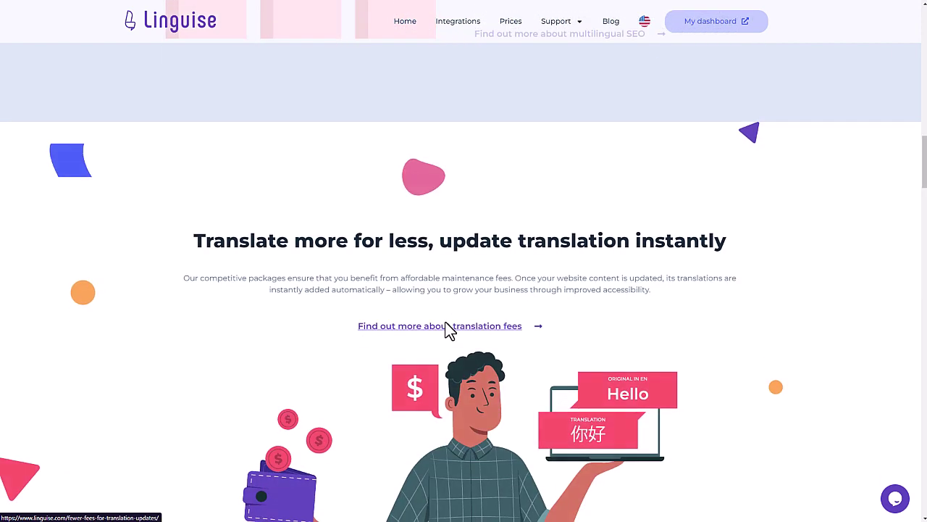